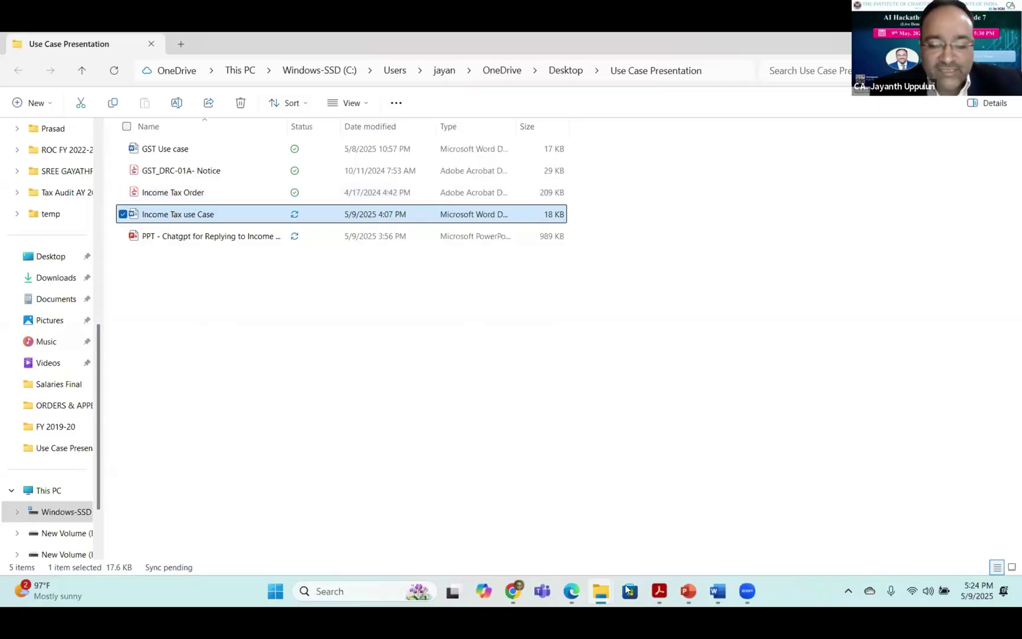
# Switch to the Income Tax use Case document in Word and examine the assessee details and reason for scrutiny.
pyautogui.click(701, 606)
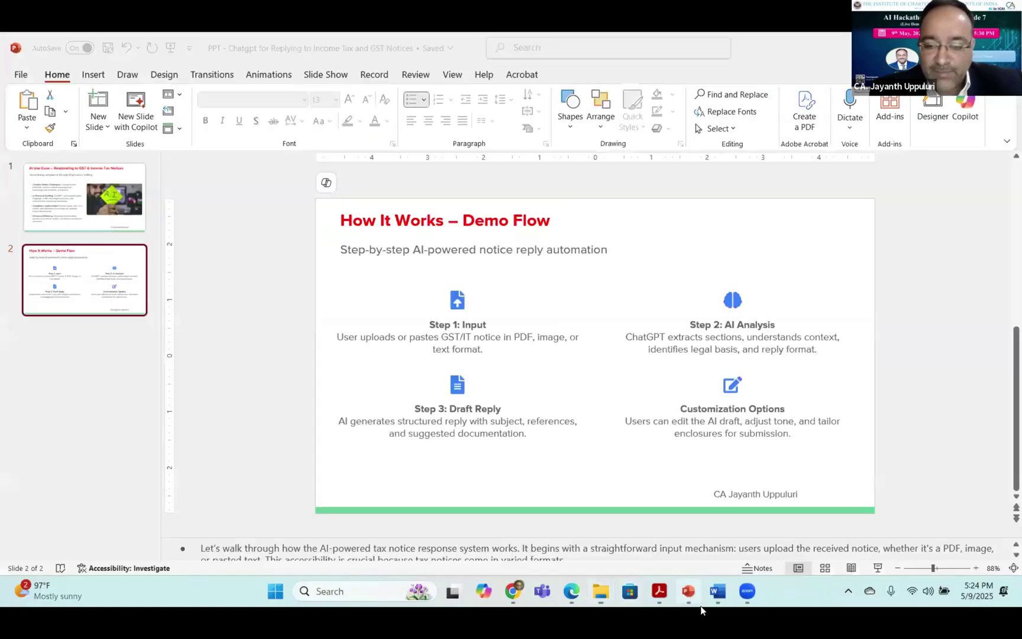
pyautogui.click(723, 596)
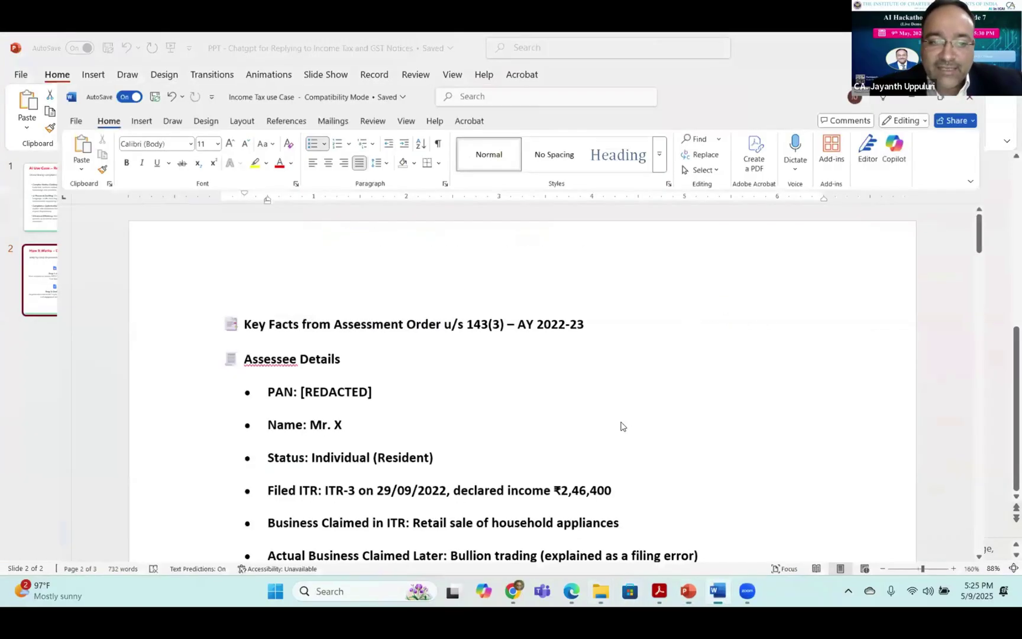
pyautogui.scroll(-2, 620, 426)
pyautogui.scroll(-1, 621, 426)
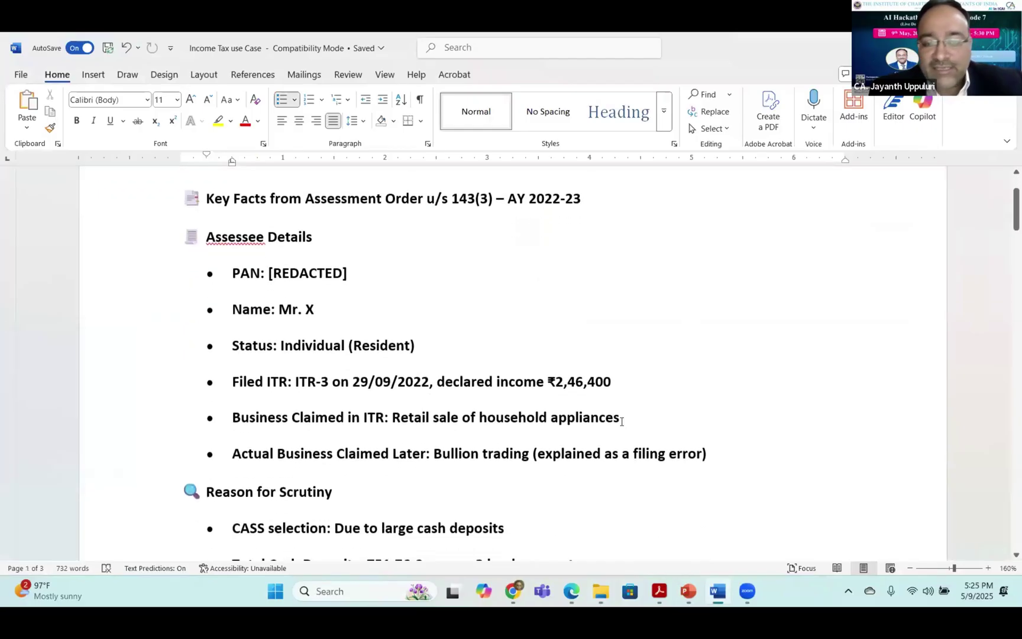
pyautogui.scroll(-1, 621, 421)
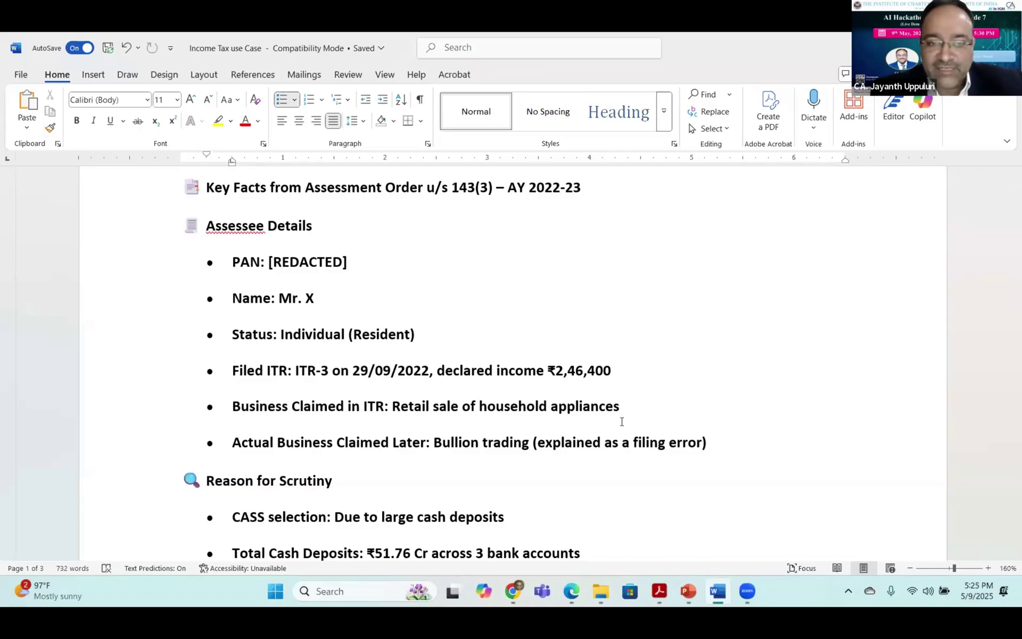
pyautogui.scroll(-3, 621, 421)
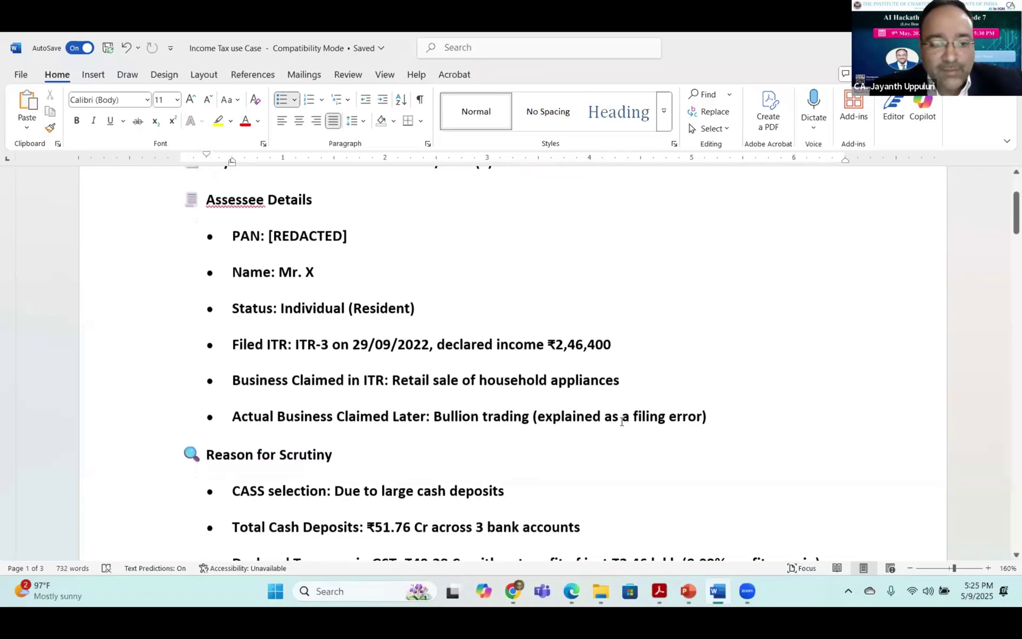
pyautogui.scroll(-1, 622, 421)
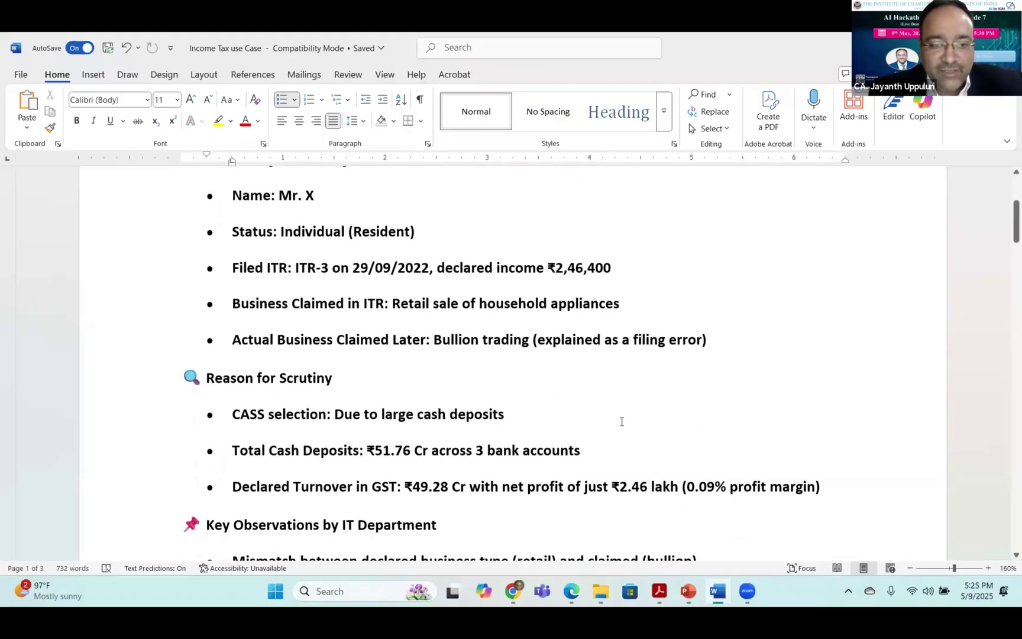
pyautogui.scroll(-3, 621, 421)
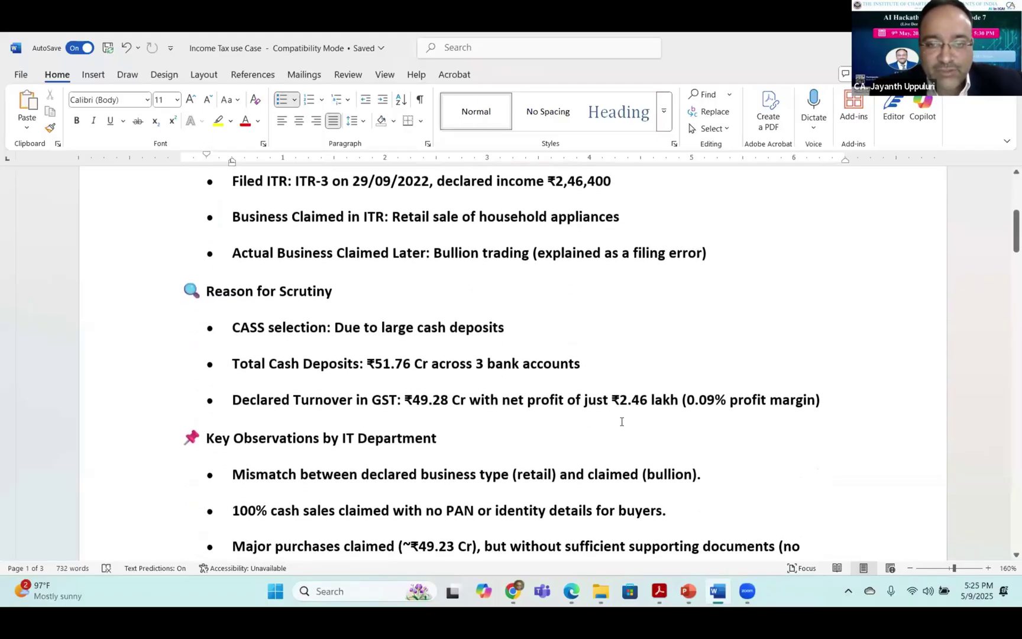
pyautogui.scroll(-3, 621, 421)
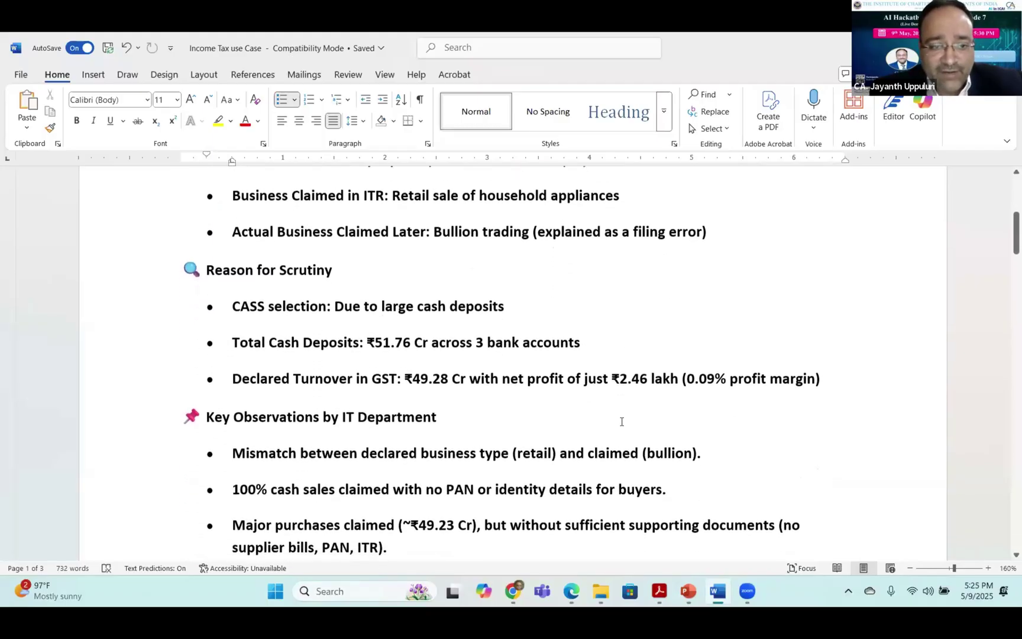
# Examine the IT Department's key observations and the assessment outcome, including the penalties initiated.
pyautogui.scroll(-2, 621, 421)
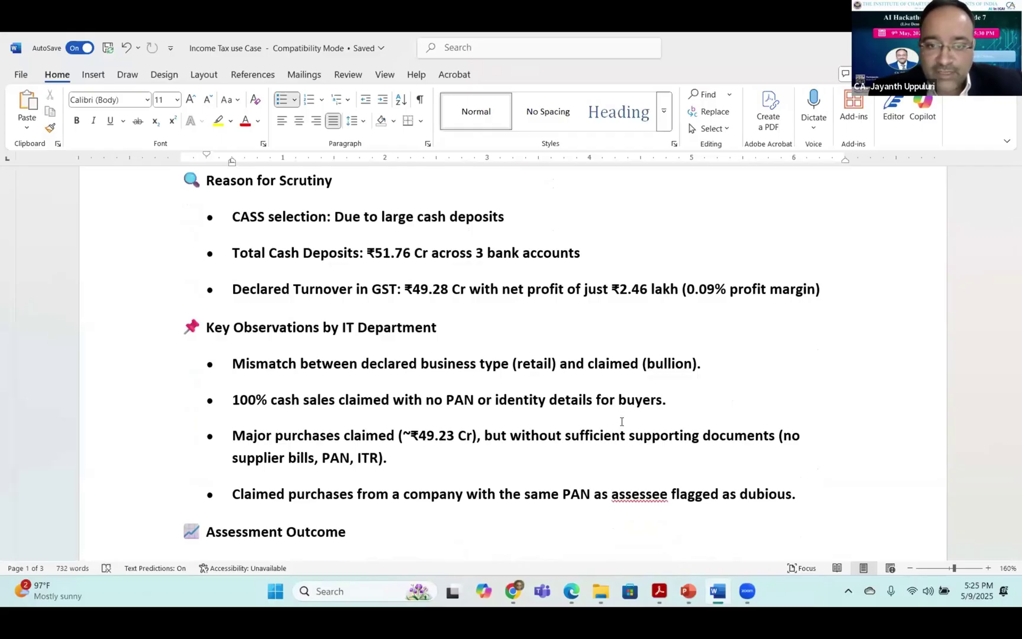
pyautogui.scroll(-2, 622, 421)
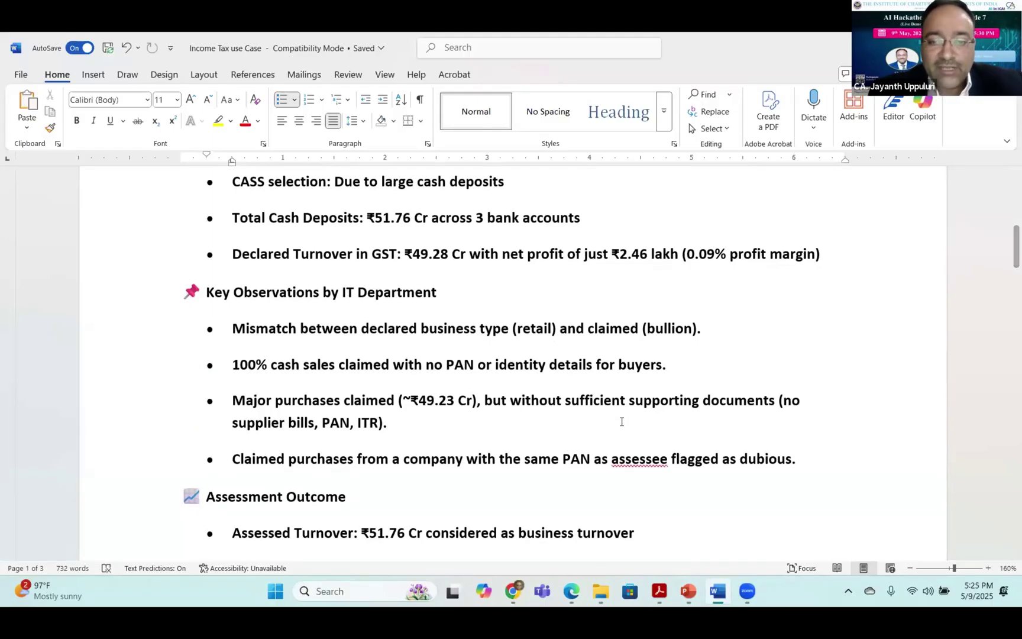
pyautogui.scroll(-1, 621, 421)
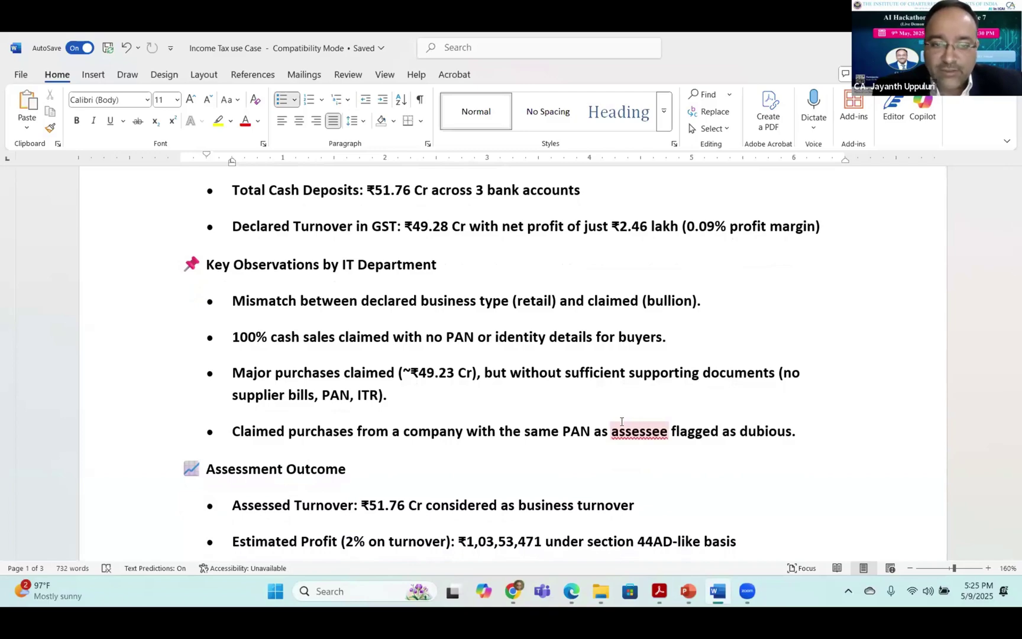
pyautogui.scroll(-1, 622, 421)
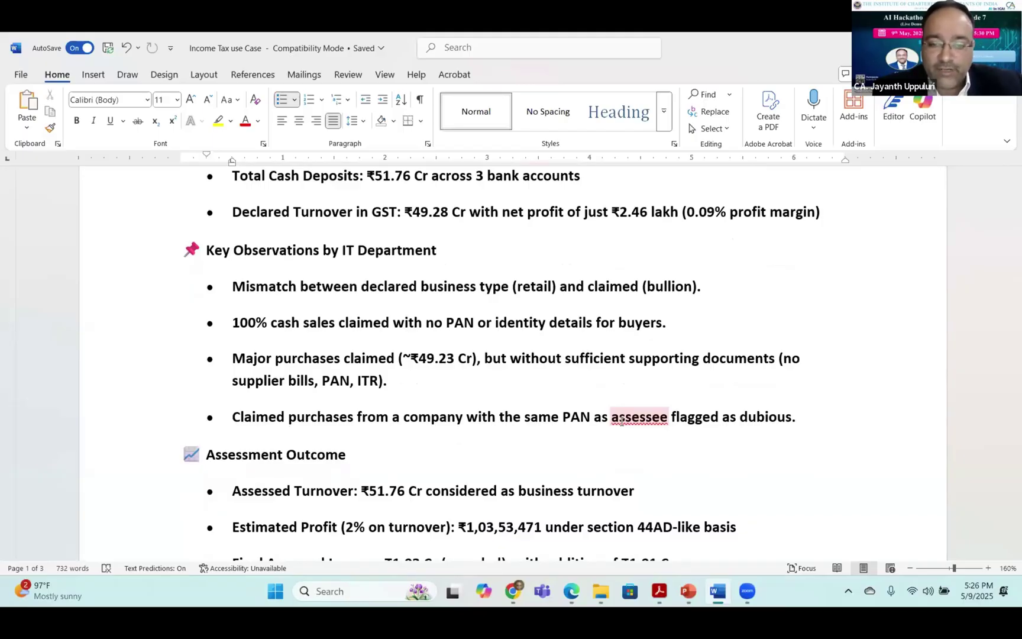
pyautogui.scroll(-3, 621, 421)
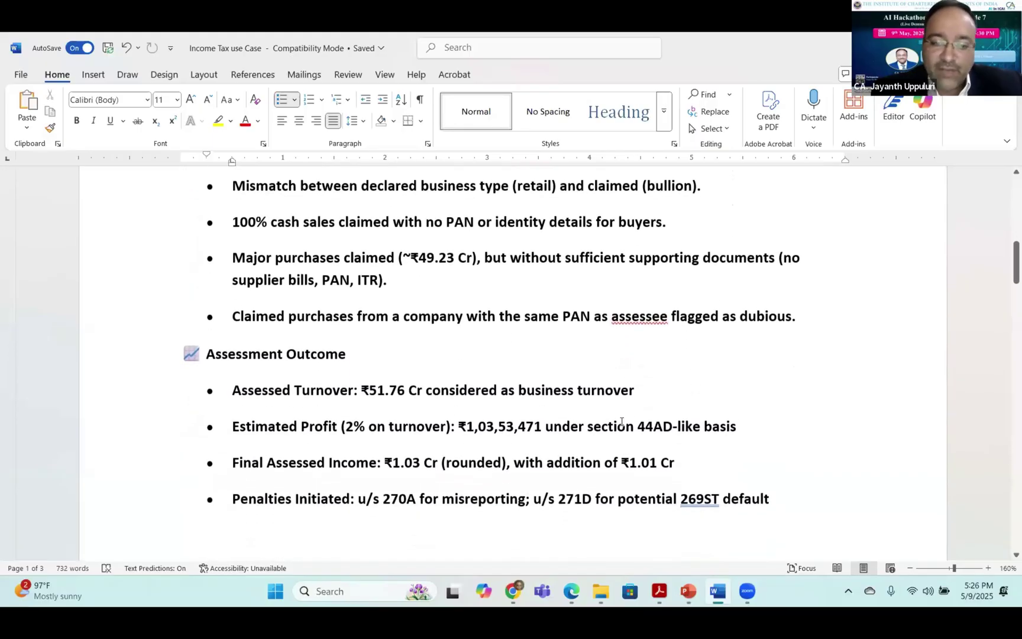
pyautogui.scroll(-2, 621, 421)
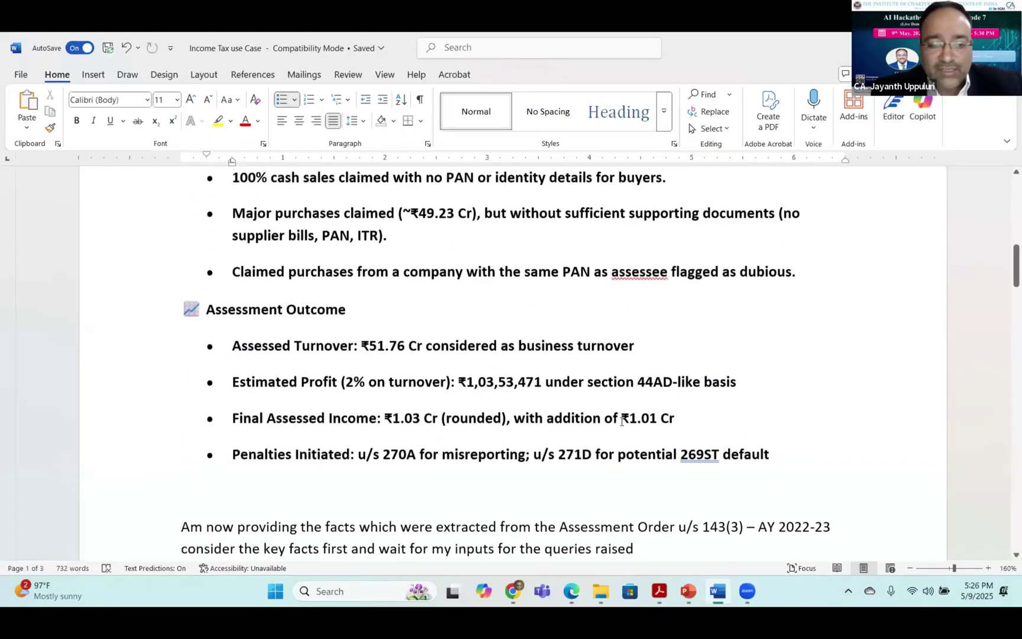
pyautogui.scroll(-2, 620, 421)
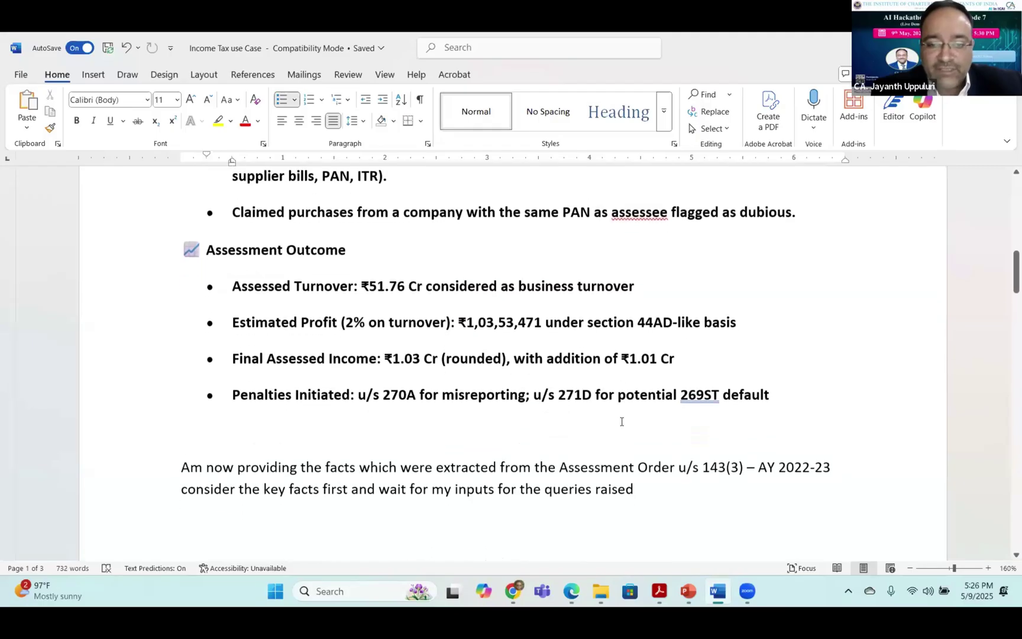
pyautogui.scroll(4, 621, 421)
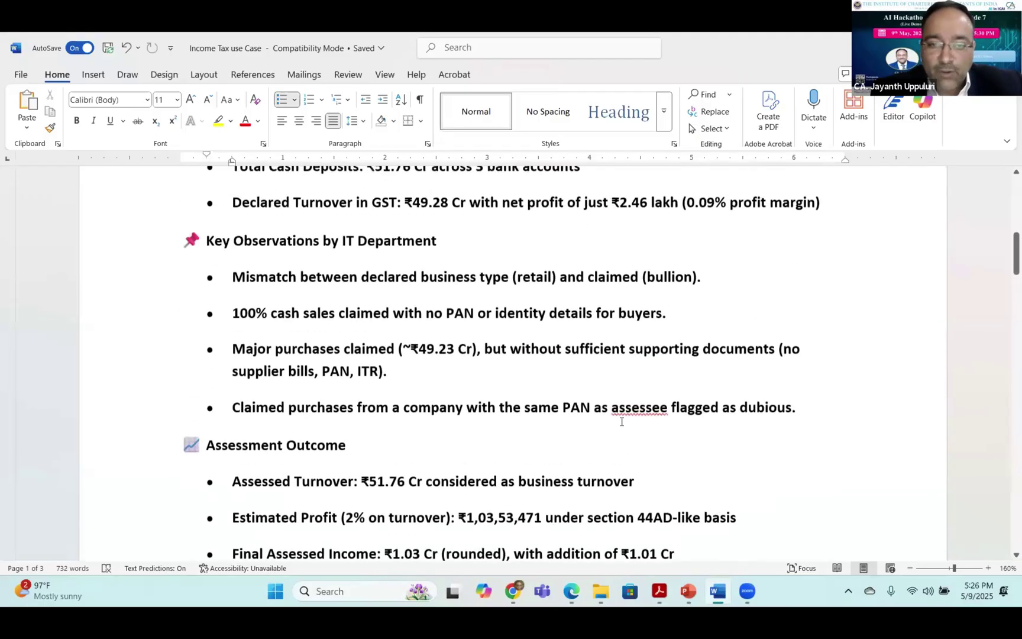
pyautogui.scroll(8, 621, 421)
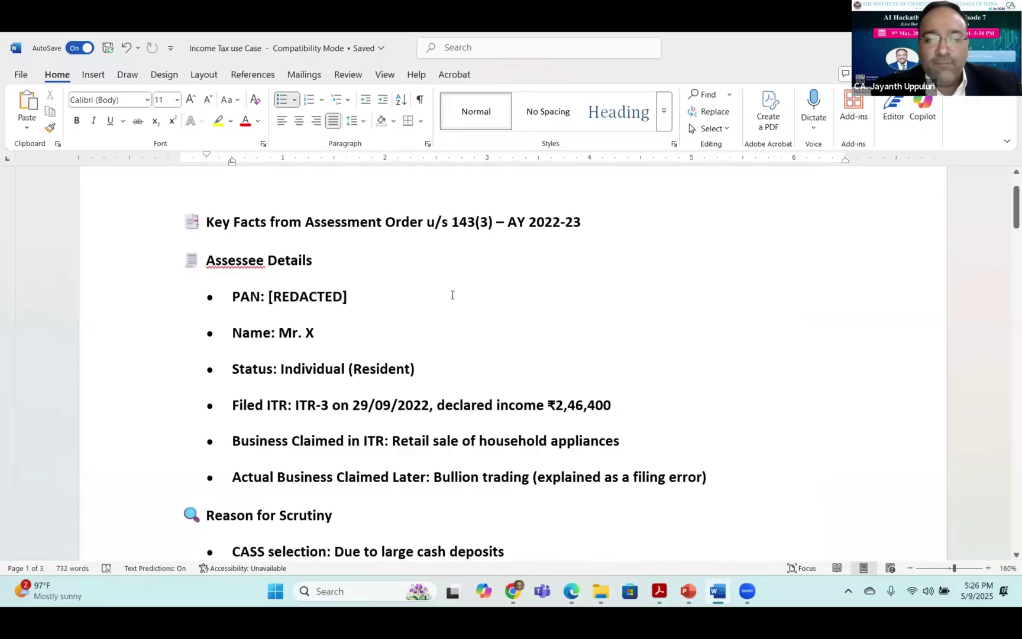
pyautogui.moveTo(207, 222); pyautogui.dragTo(750, 508)
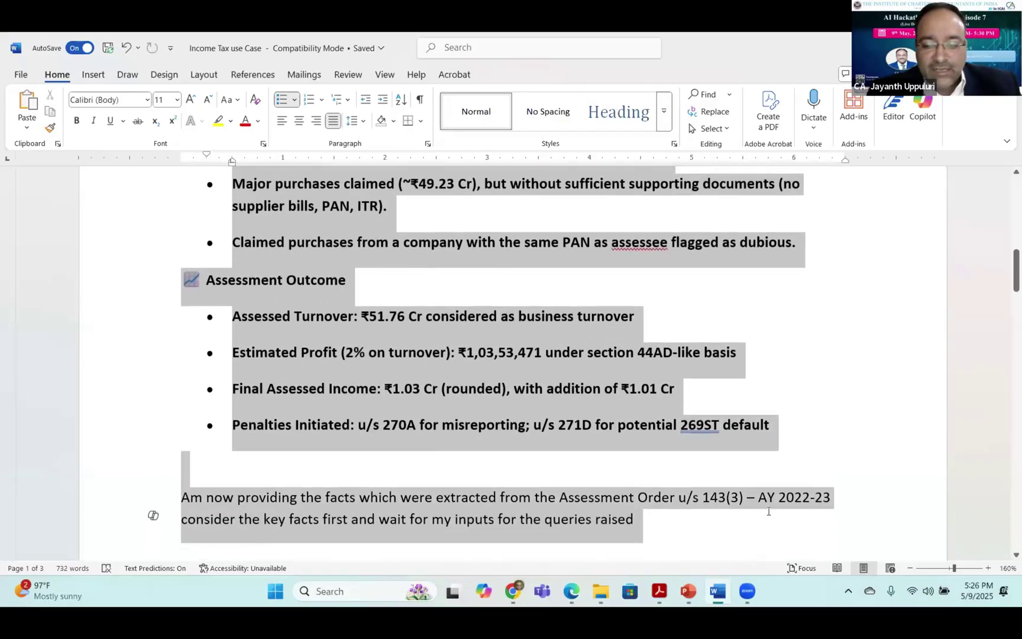
pyautogui.moveTo(680, 498); pyautogui.dragTo(681, 518)
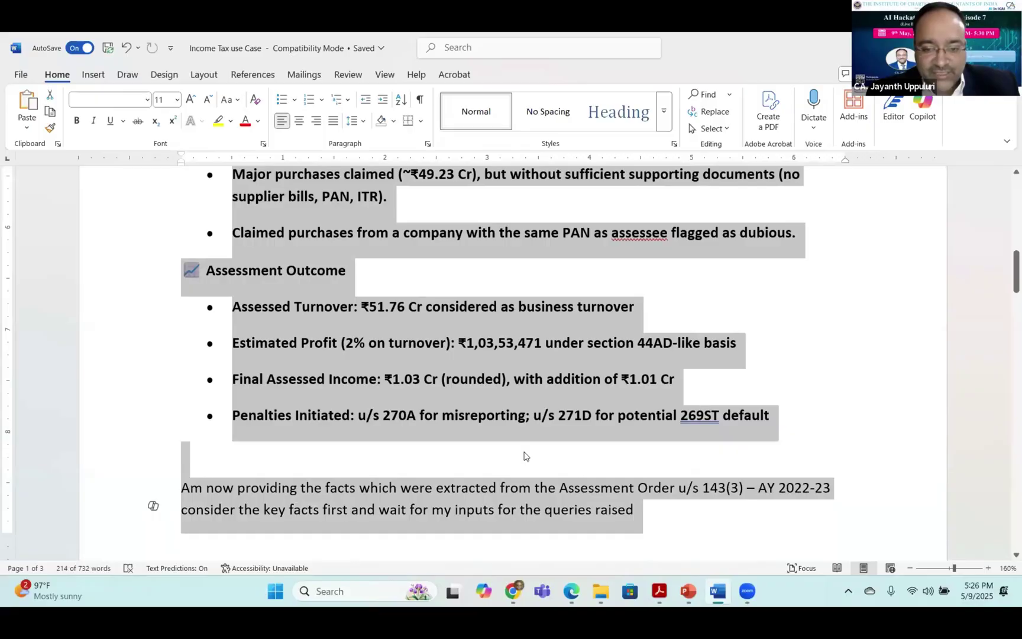
pyautogui.click(523, 452)
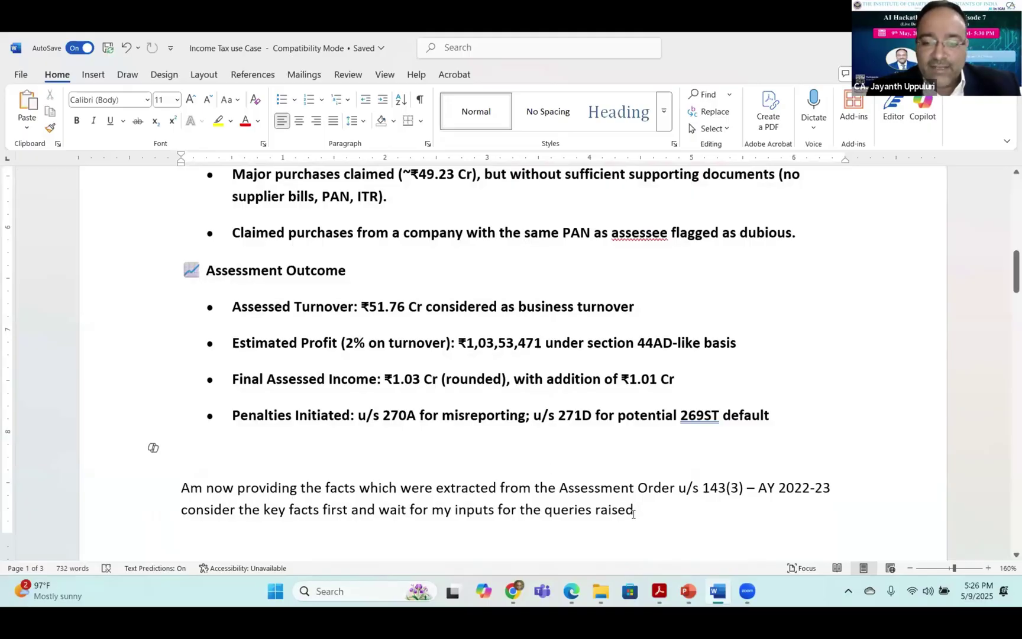
# Copy the AY 2022-23 key facts with the instruction paragraph below them and submit them in the Assessment Order Summary chat in ChatGPT.
pyautogui.moveTo(633, 515); pyautogui.dragTo(202, 275)
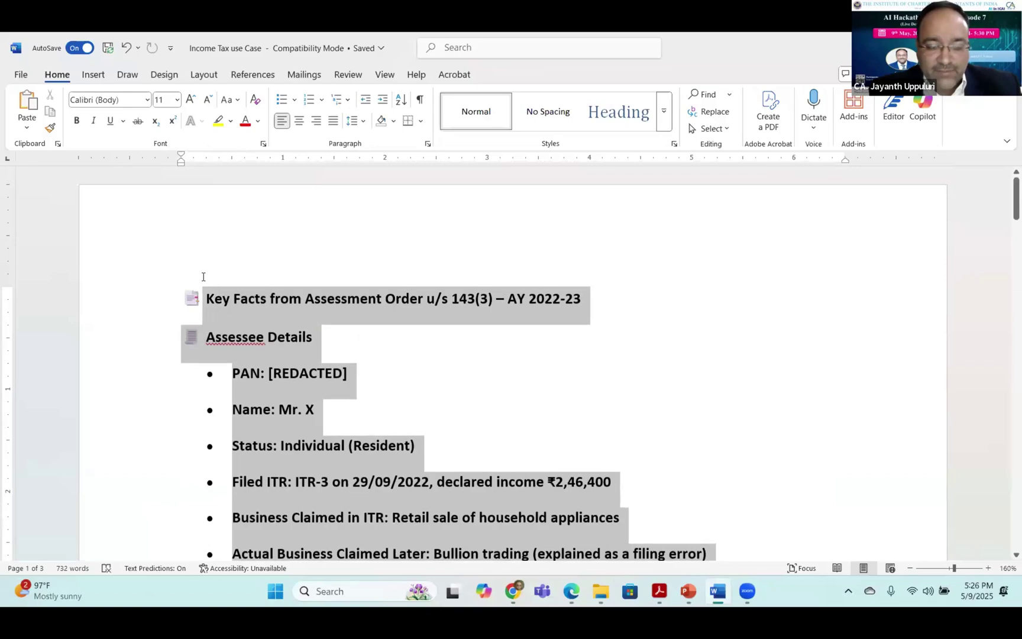
pyautogui.click(514, 589)
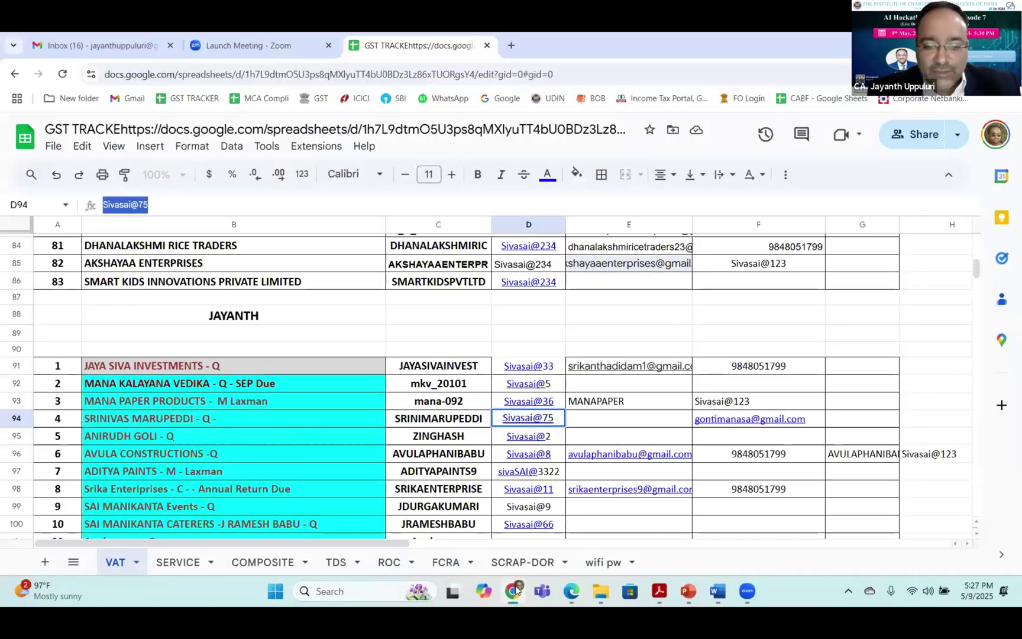
pyautogui.click(567, 589)
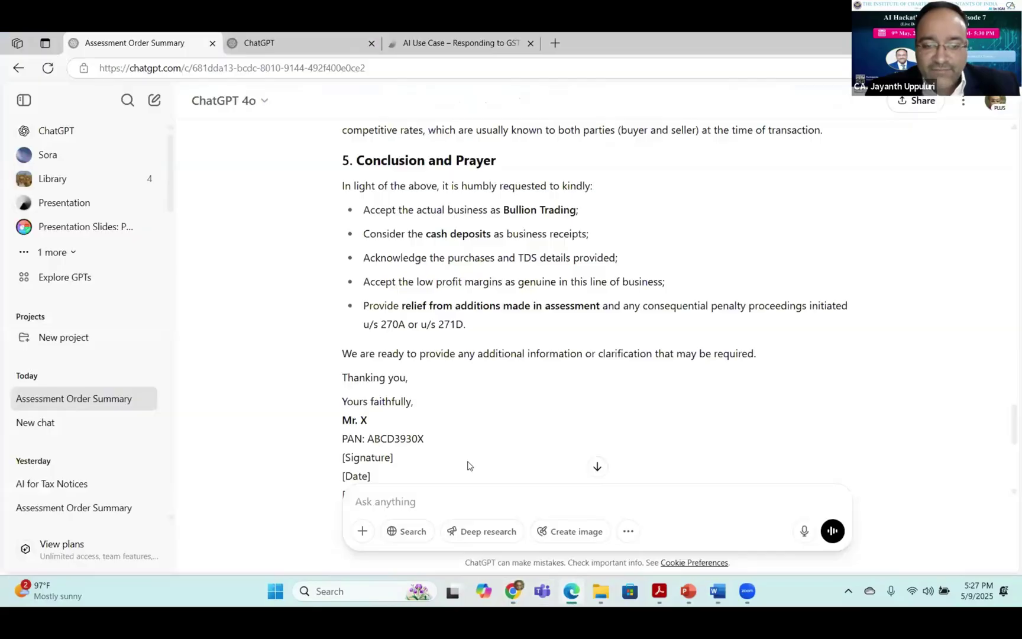
pyautogui.scroll(-5, 481, 434)
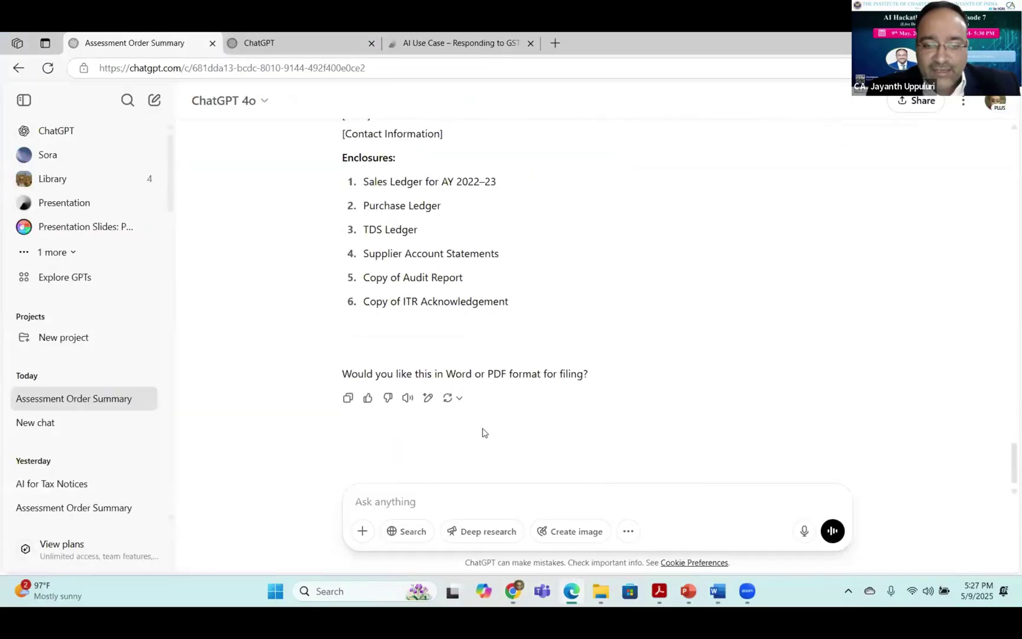
pyautogui.click(451, 492)
pyautogui.hotkey('ctrl', 'v')
pyautogui.press('Return')
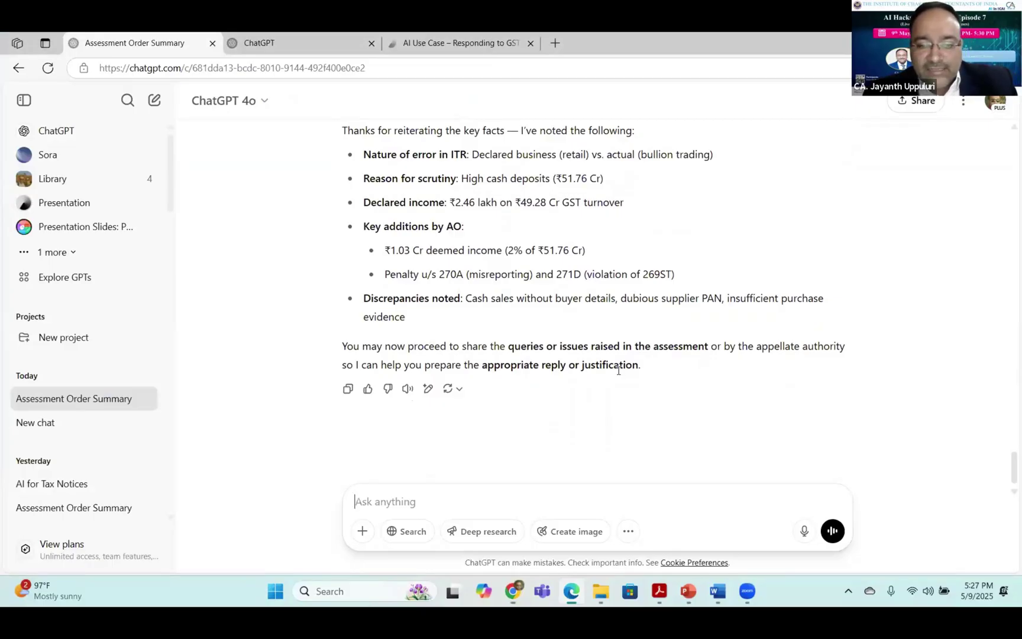
# In the Word document, copy all appeal reply points, from "I have given reply to notice u/s 143(3)" through "relief from further proceedings".
pyautogui.click(717, 590)
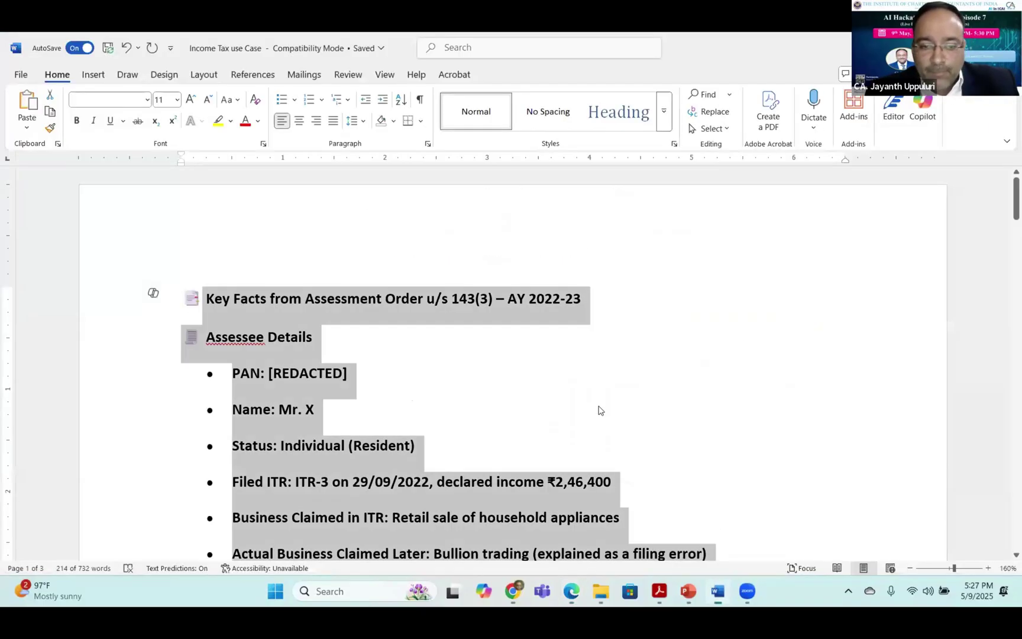
pyautogui.scroll(-3, 599, 410)
pyautogui.scroll(-15, 599, 409)
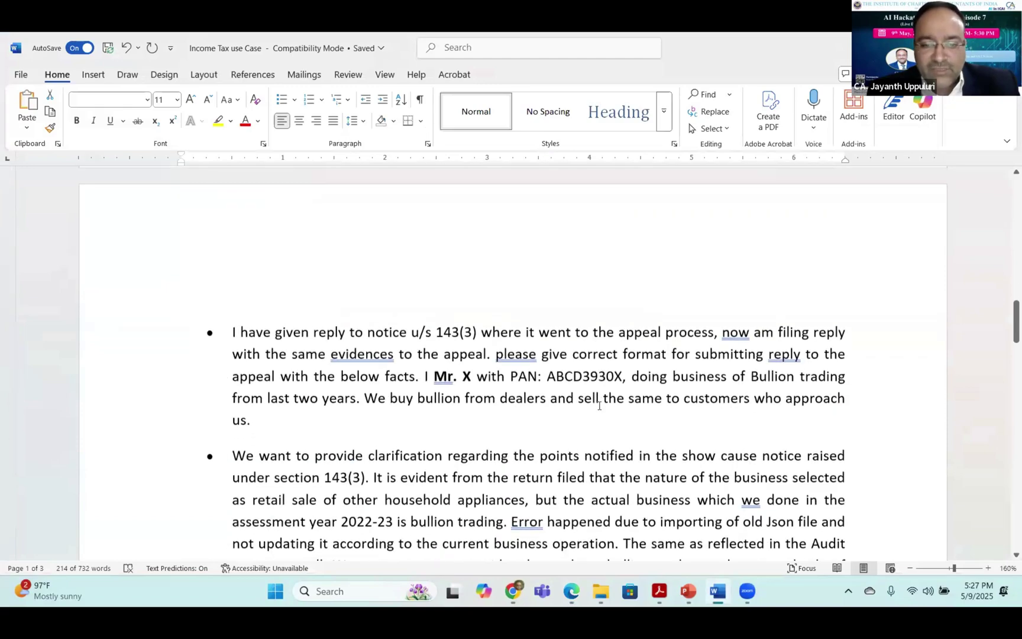
pyautogui.scroll(-2, 599, 407)
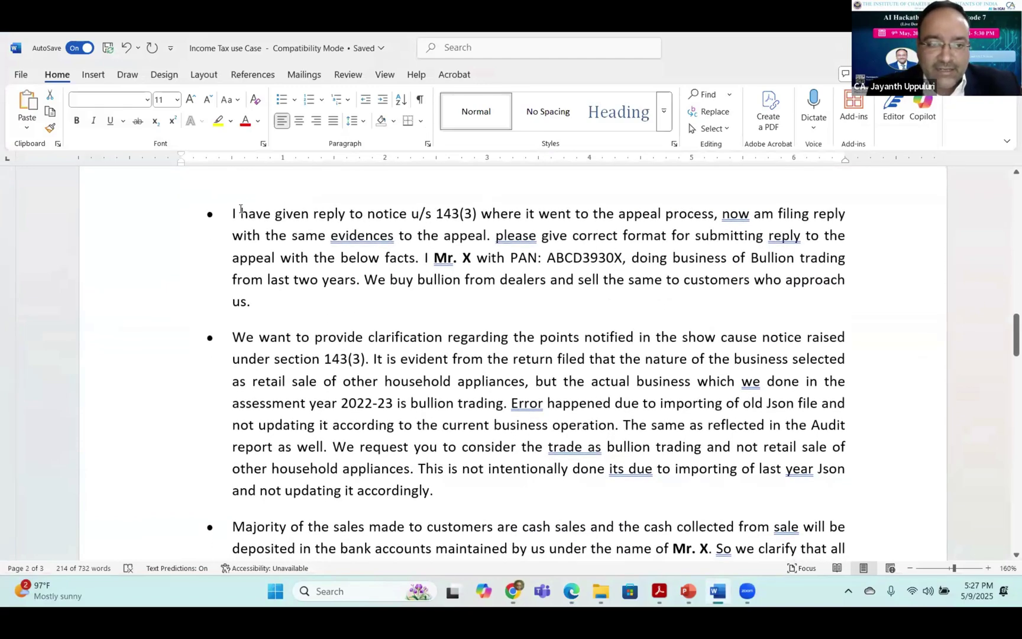
pyautogui.moveTo(227, 212); pyautogui.dragTo(480, 559)
pyautogui.hotkey('shift', 'Down')
pyautogui.hotkey('shift', 'Down')
pyautogui.hotkey('shift', 'Down')
pyautogui.hotkey('shift', 'Down')
pyautogui.hotkey('shift', 'Down')
pyautogui.hotkey('shift', 'Down')
pyautogui.hotkey('shift', 'Down')
pyautogui.hotkey('shift', 'Down')
pyautogui.hotkey('shift', 'Down')
pyautogui.hotkey('shift', 'Down')
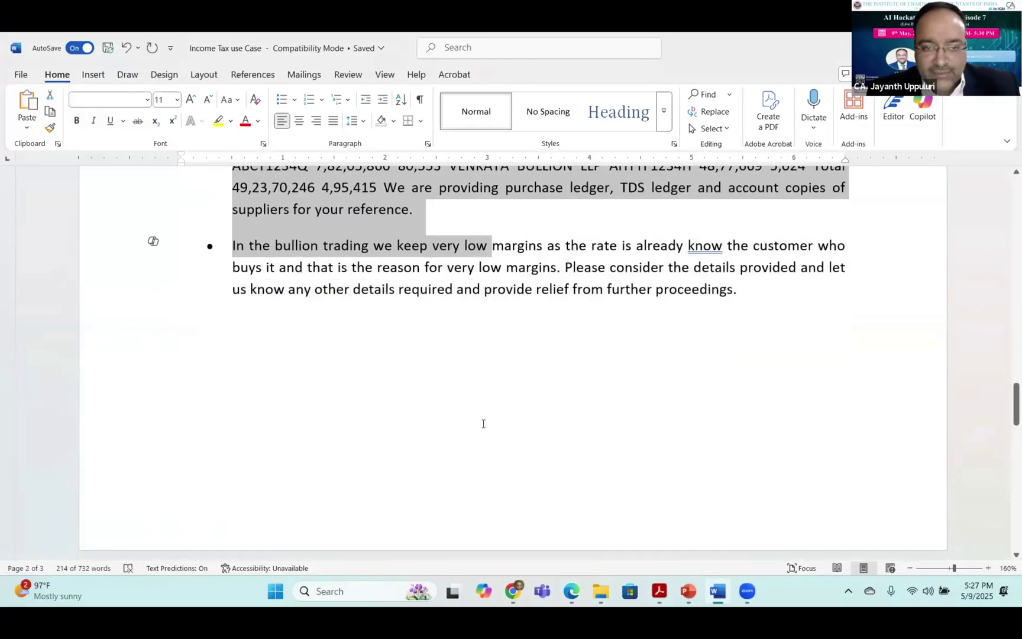
pyautogui.click(481, 422)
pyautogui.scroll(3, 491, 503)
pyautogui.hotkey('shift', 'Up')
pyautogui.hotkey('shift', 'Up')
pyautogui.hotkey('shift', 'Up')
pyautogui.hotkey('shift', 'Up')
pyautogui.hotkey('shift', 'Up')
pyautogui.hotkey('shift', 'Up')
pyautogui.hotkey('shift', 'Up')
pyautogui.hotkey('shift', 'Up')
pyautogui.hotkey('shift', 'Up')
pyautogui.hotkey('shift', 'Up')
pyautogui.scroll(-4, 760, 376)
pyautogui.moveTo(714, 343); pyautogui.dragTo(760, 384)
pyautogui.hotkey('ctrl', 'c')
# Switch back to ChatGPT and submit the copied appeal reply points as the next prompt in the same chat.
pyautogui.hotkey('alt', 'Tab')
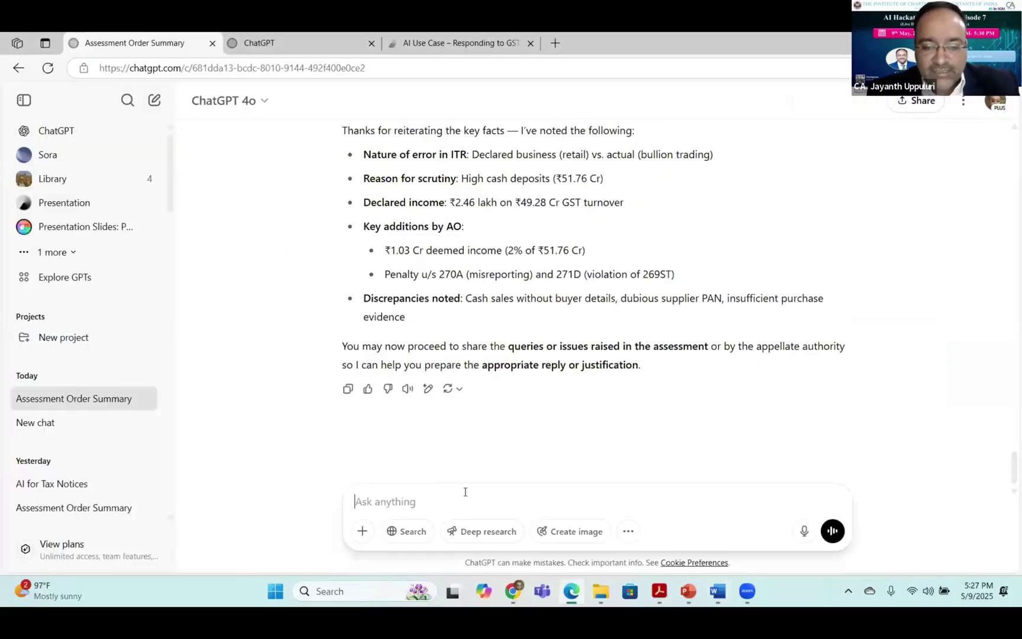
pyautogui.hotkey('ctrl', 'v')
pyautogui.press('Return')
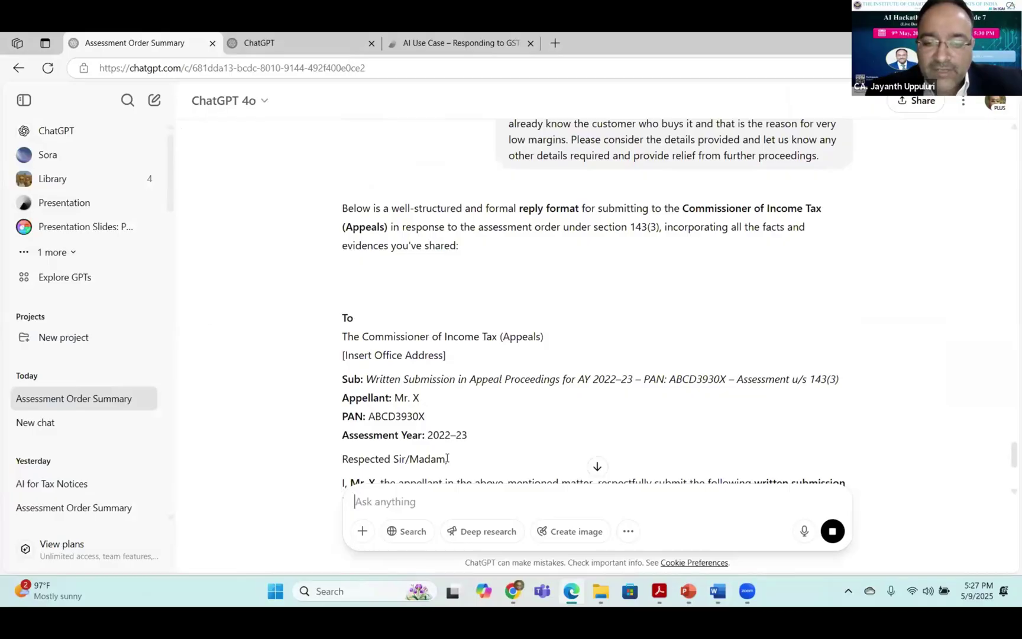
# Read the drafted appeal reply from the addressee block through the nature of business, cash deposits and purchases sections.
pyautogui.scroll(-3, 447, 458)
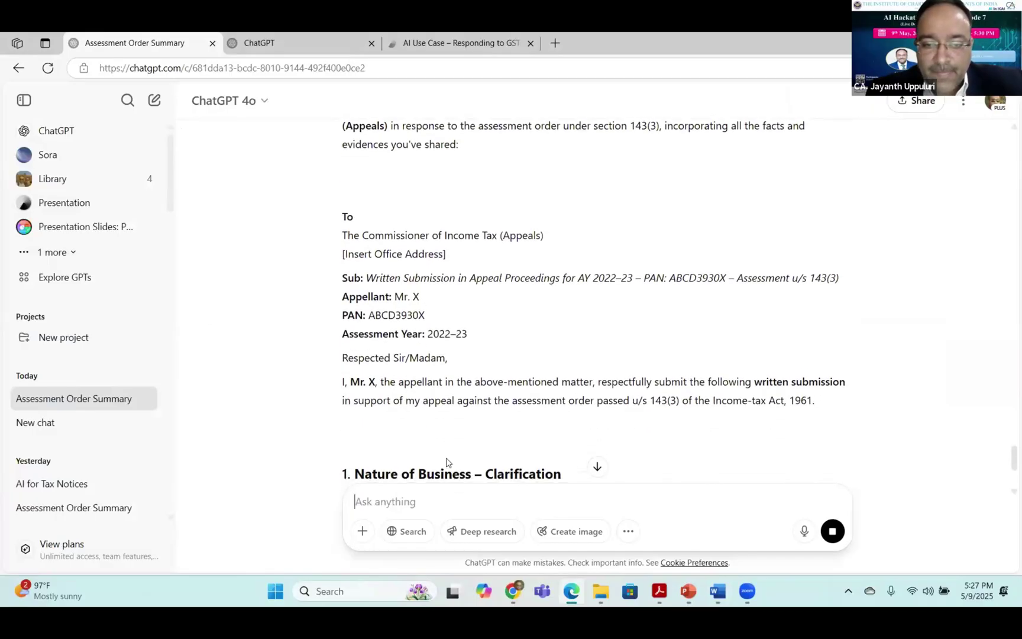
pyautogui.scroll(-2, 447, 458)
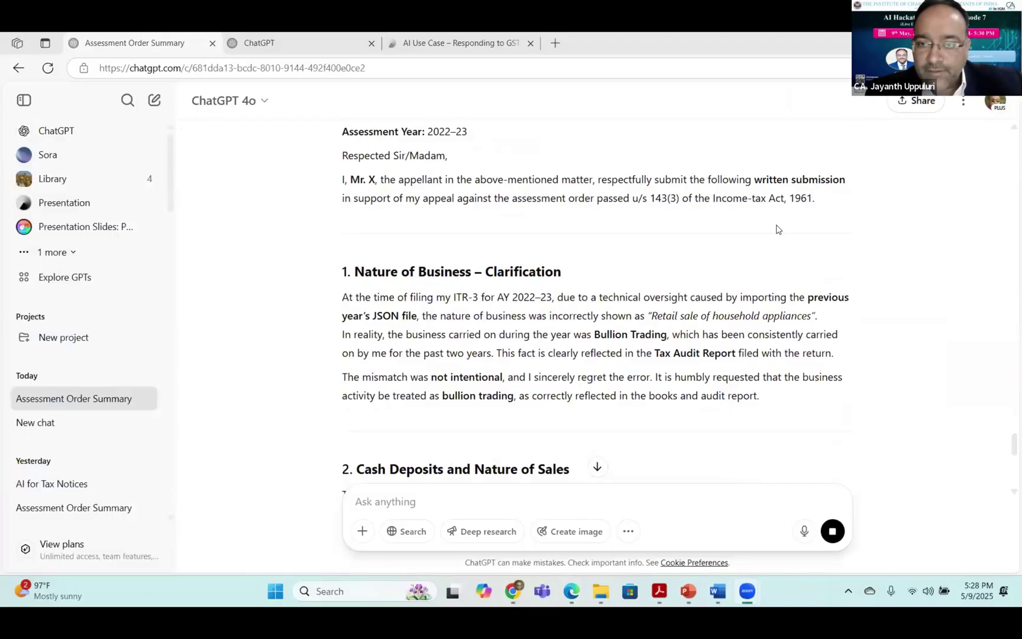
pyautogui.scroll(-1, 550, 324)
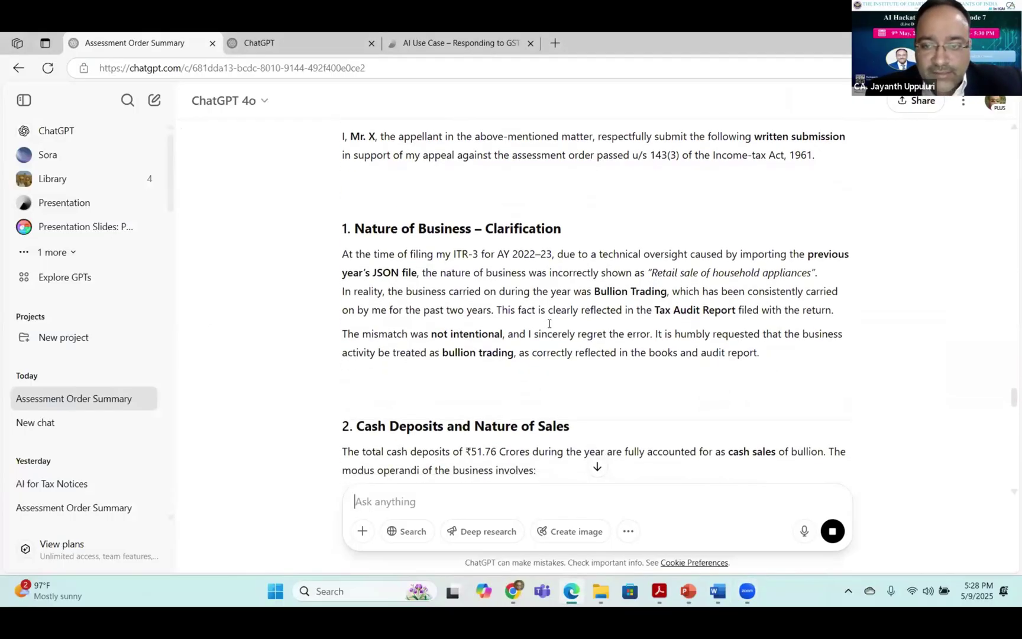
pyautogui.scroll(-1, 549, 324)
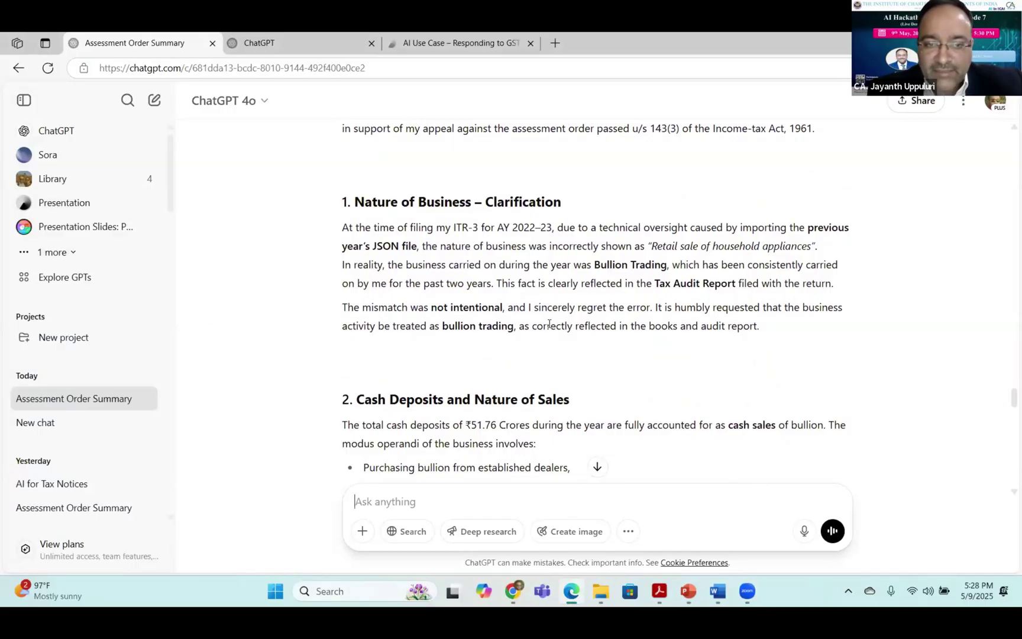
pyautogui.scroll(-1, 550, 324)
pyautogui.scroll(-3, 550, 325)
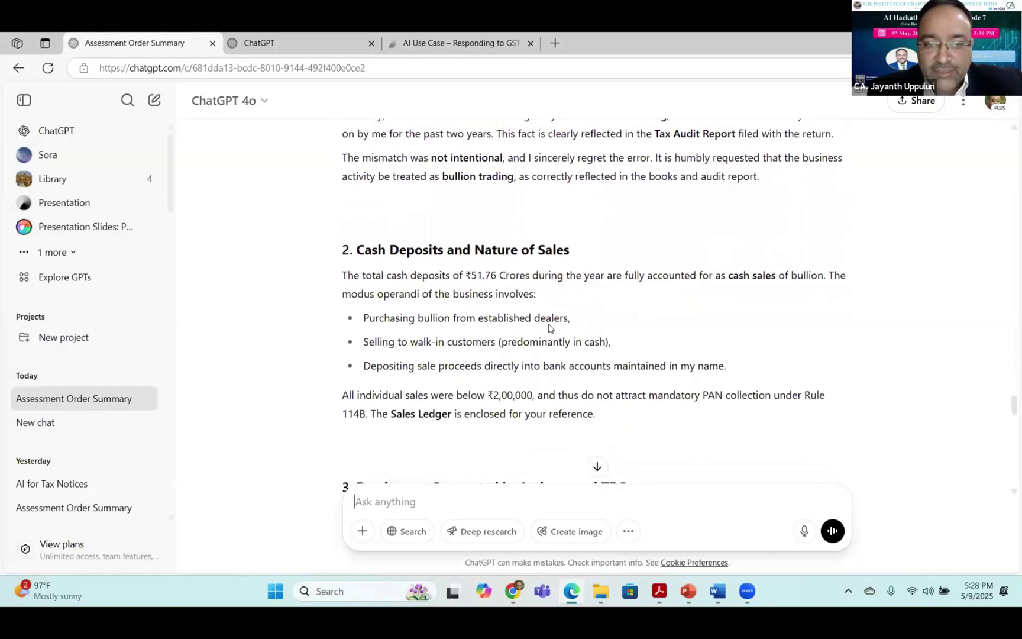
pyautogui.scroll(-1, 550, 326)
pyautogui.scroll(-4, 550, 325)
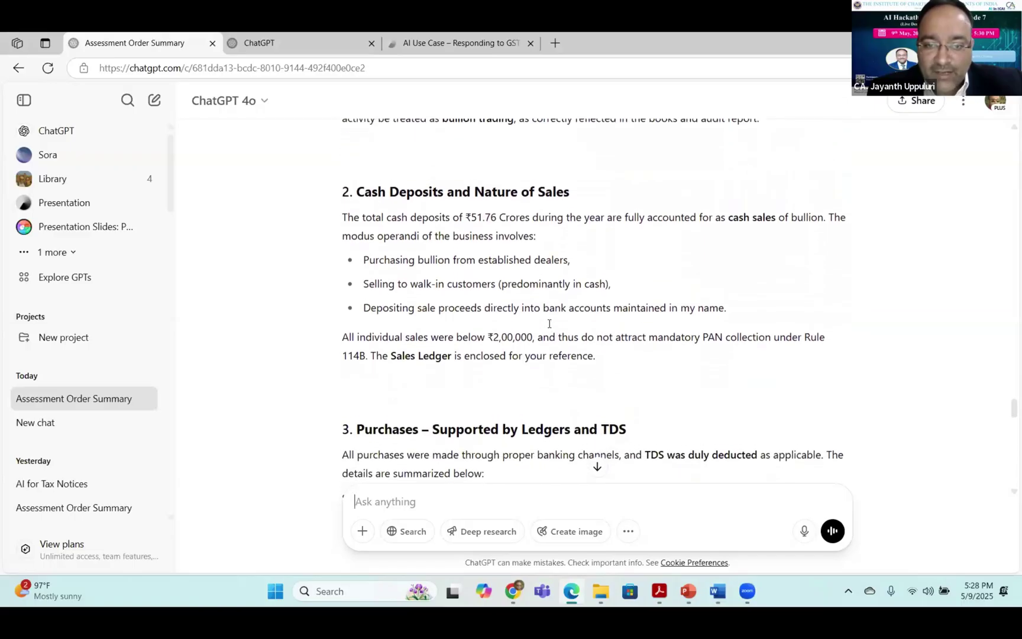
pyautogui.scroll(-3, 549, 327)
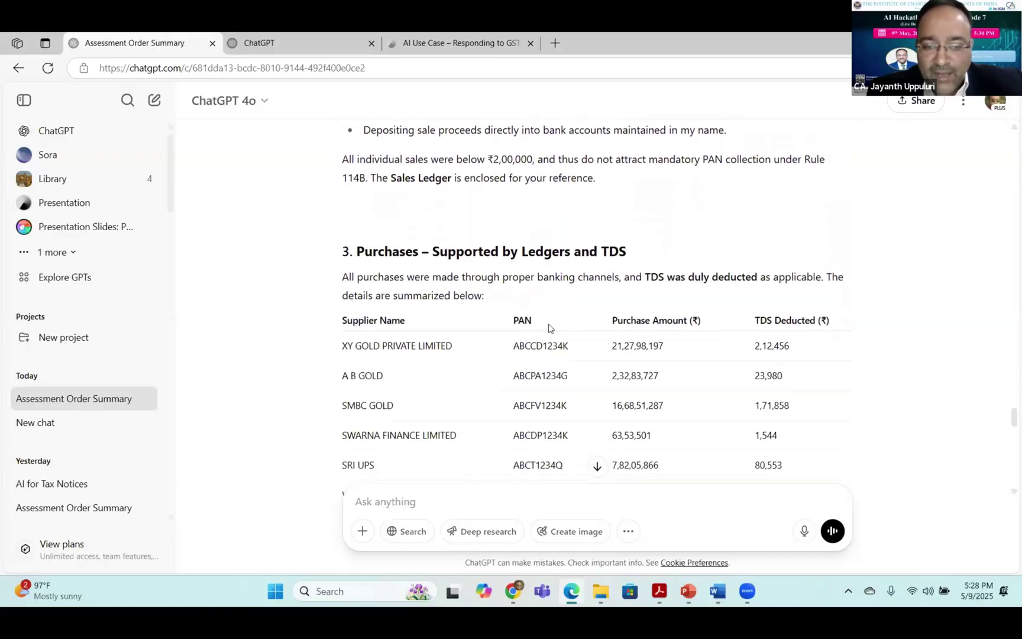
# Compare the unformatted supplier purchase and TDS data in the submitted prompt with the purchases table in the drafted reply, including its total purchase amount.
pyautogui.scroll(18, 548, 329)
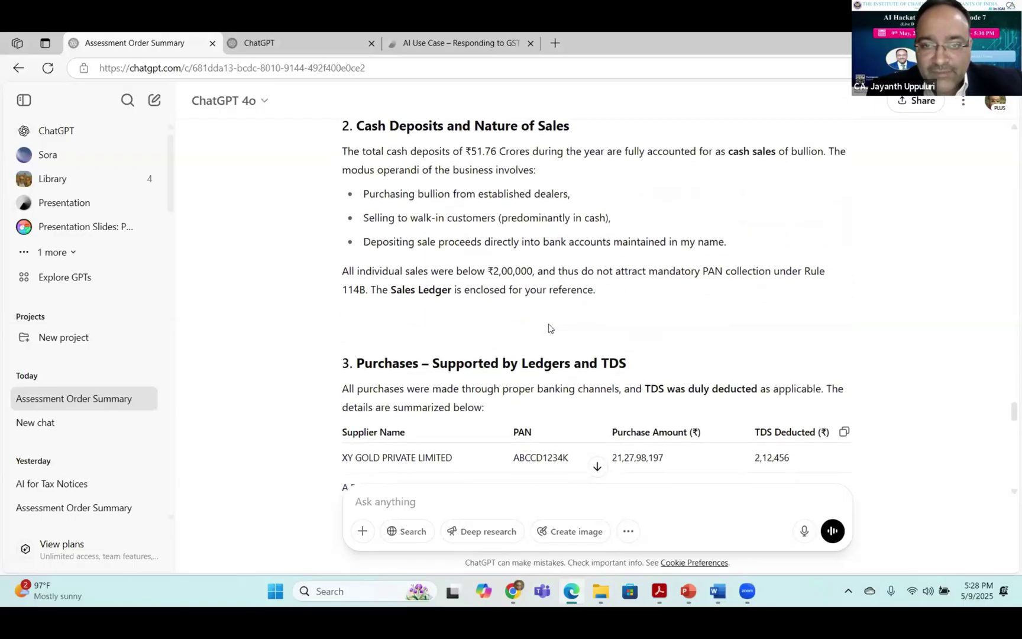
pyautogui.scroll(6, 549, 328)
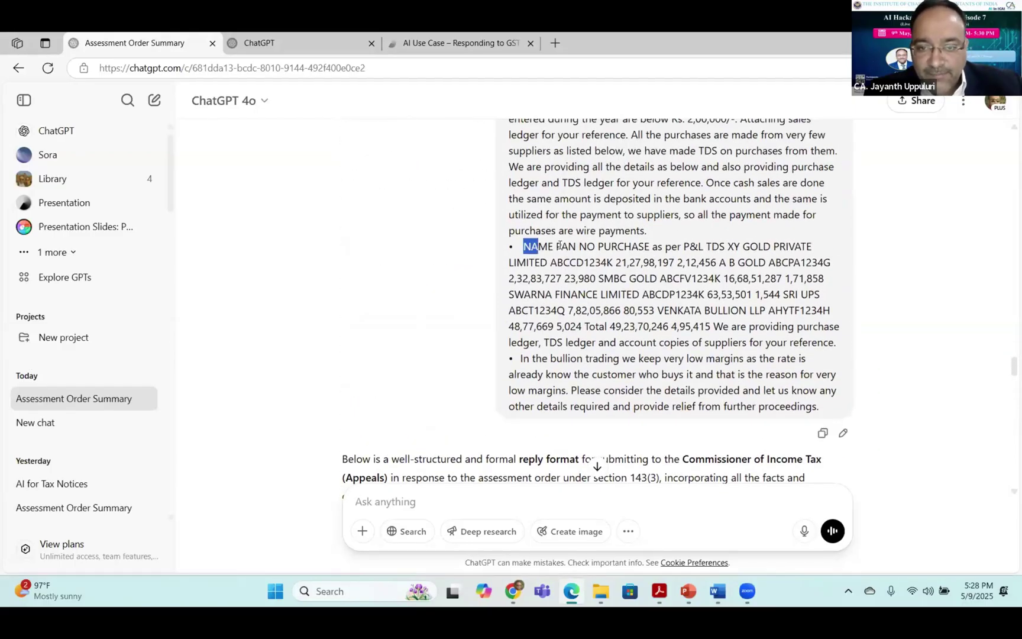
pyautogui.moveTo(560, 246); pyautogui.dragTo(735, 248)
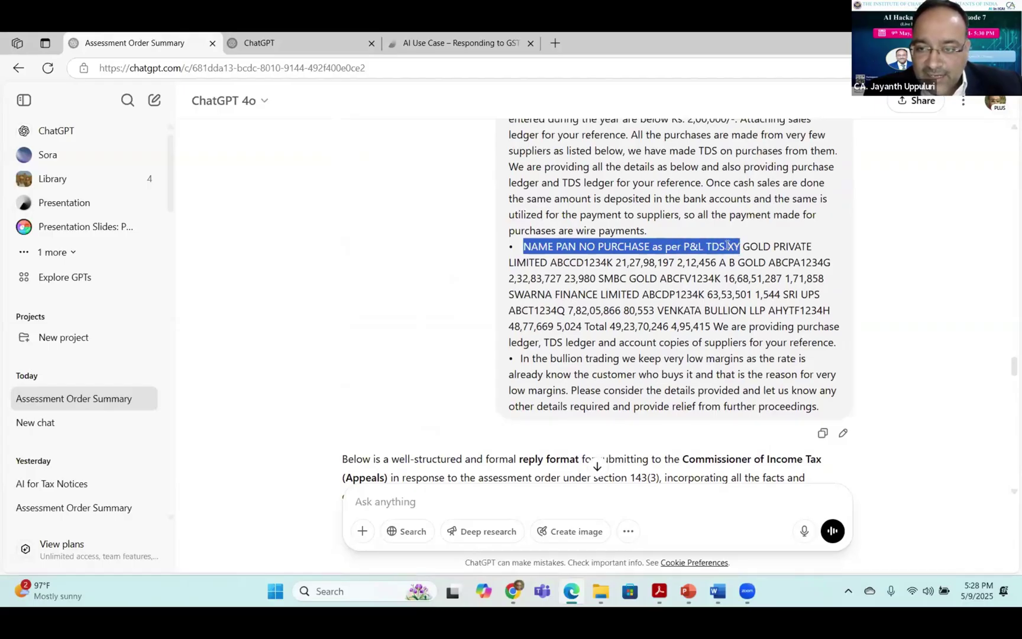
pyautogui.click(728, 245)
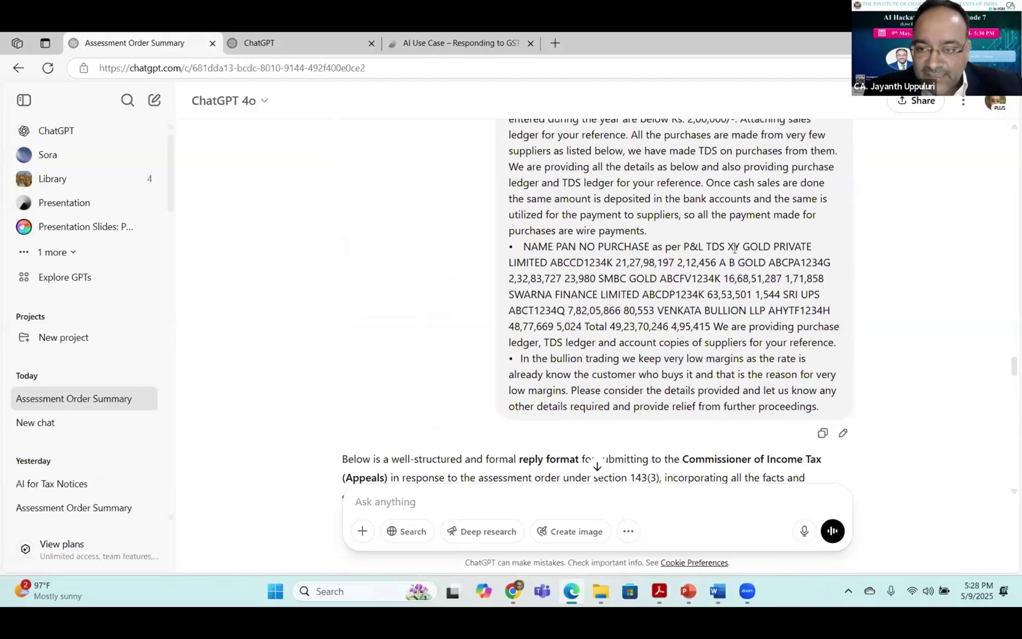
pyautogui.moveTo(730, 246); pyautogui.dragTo(828, 314)
pyautogui.scroll(-1, 828, 315)
pyautogui.scroll(-10, 828, 314)
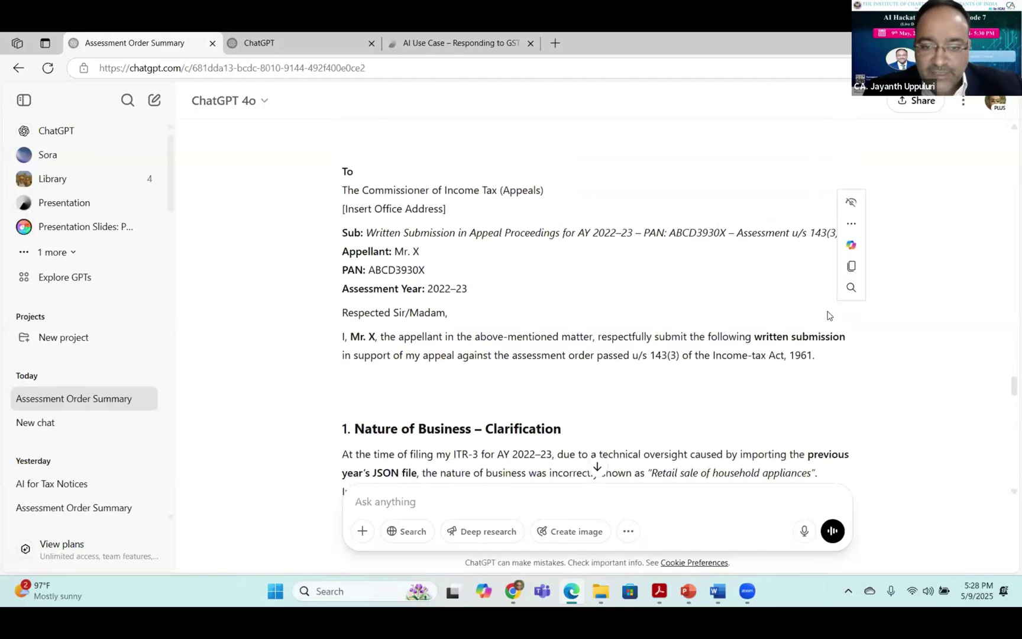
pyautogui.scroll(-7, 828, 315)
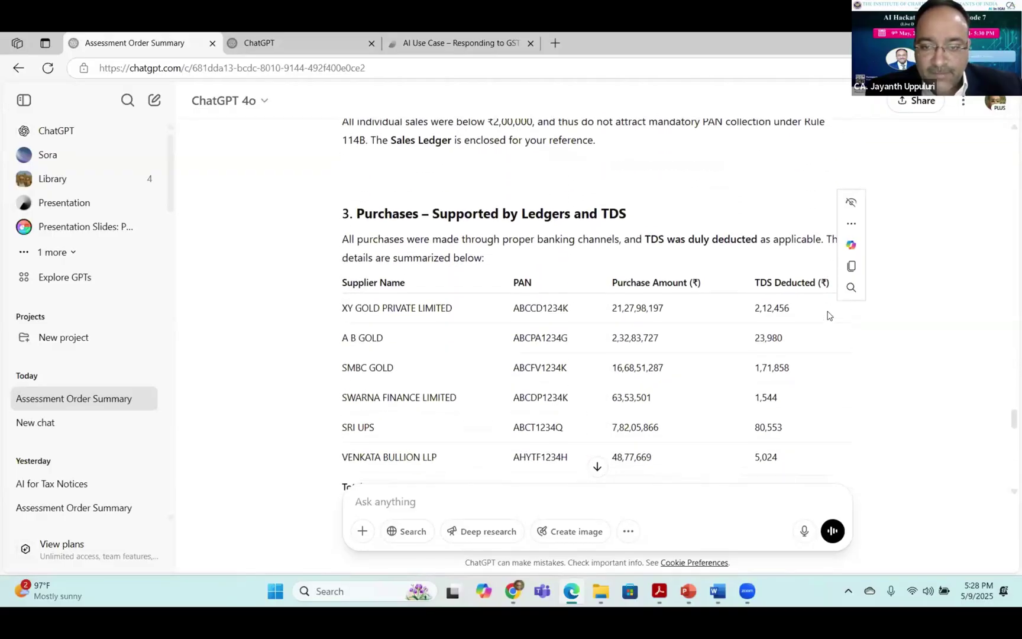
pyautogui.scroll(-1, 827, 314)
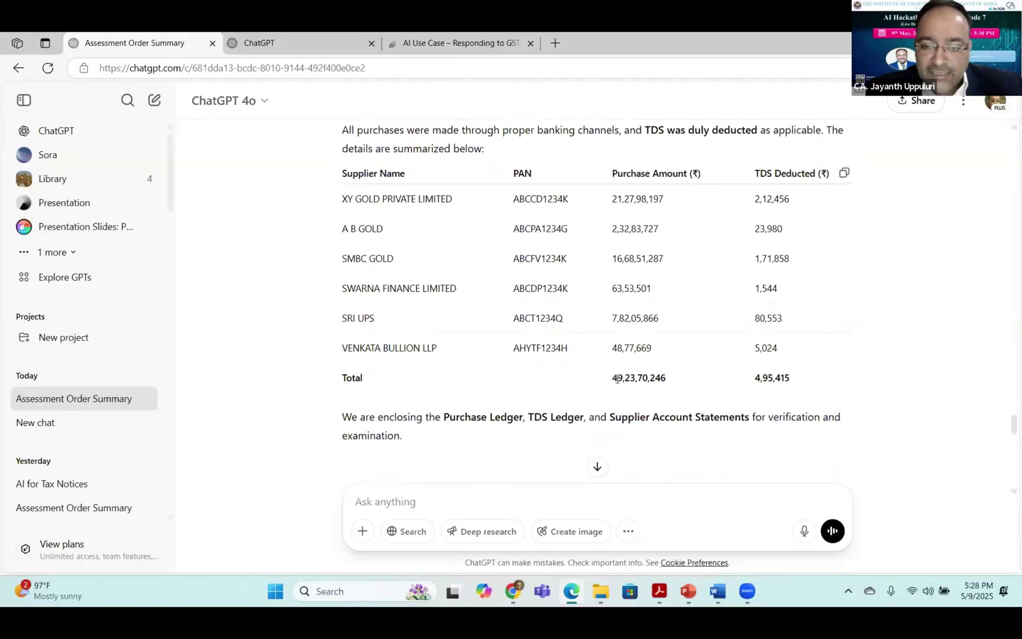
pyautogui.moveTo(617, 377); pyautogui.dragTo(679, 382)
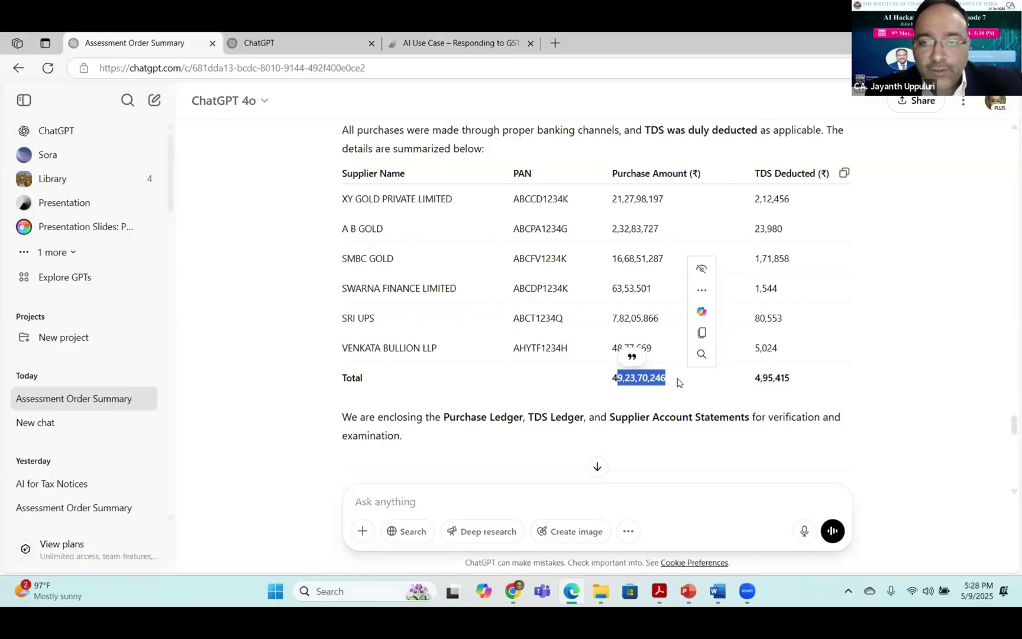
# Check the purchases total against the cash deposits section and read the low profit margin argument.
pyautogui.scroll(5, 679, 382)
pyautogui.scroll(3, 679, 382)
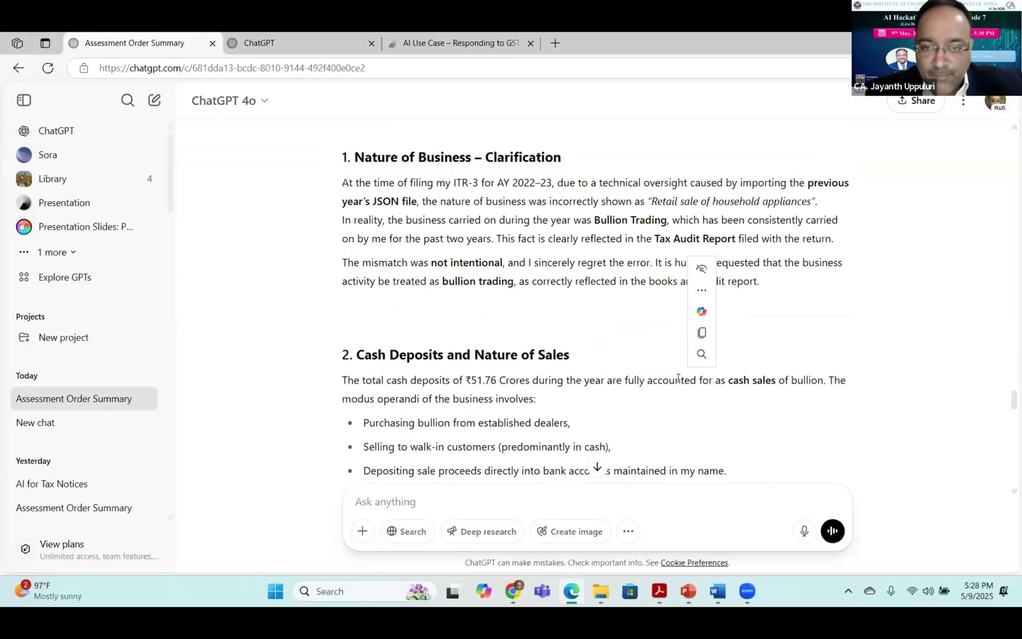
pyautogui.scroll(-2, 679, 382)
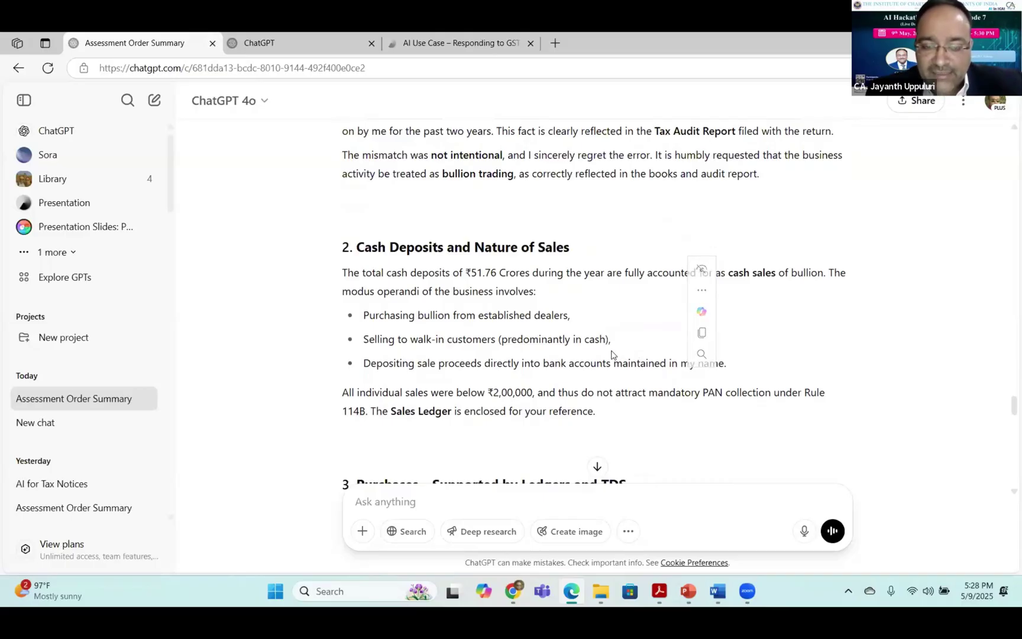
pyautogui.scroll(-10, 612, 355)
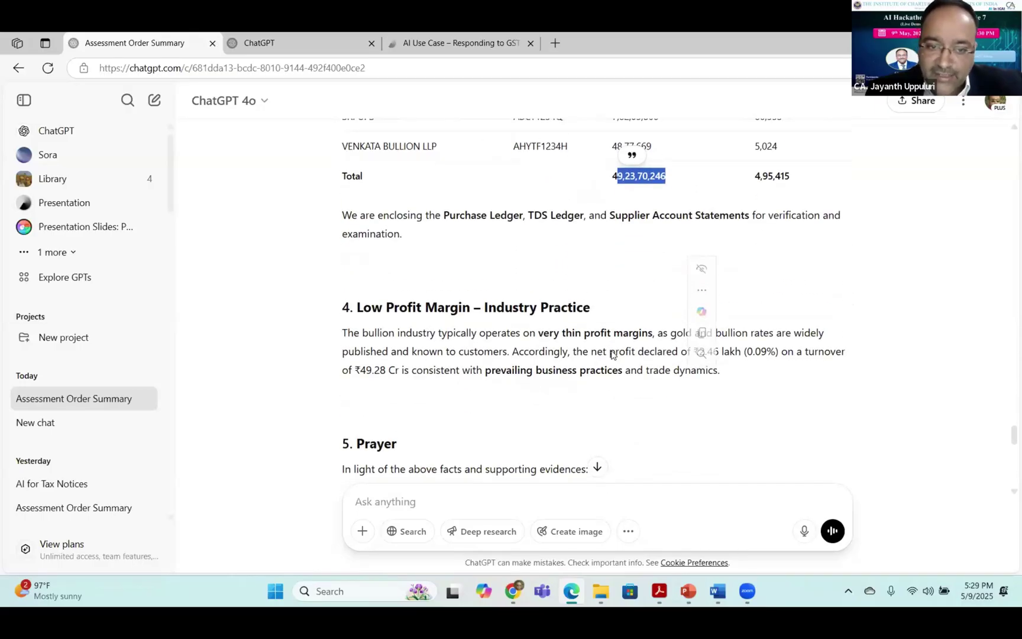
pyautogui.click(522, 308)
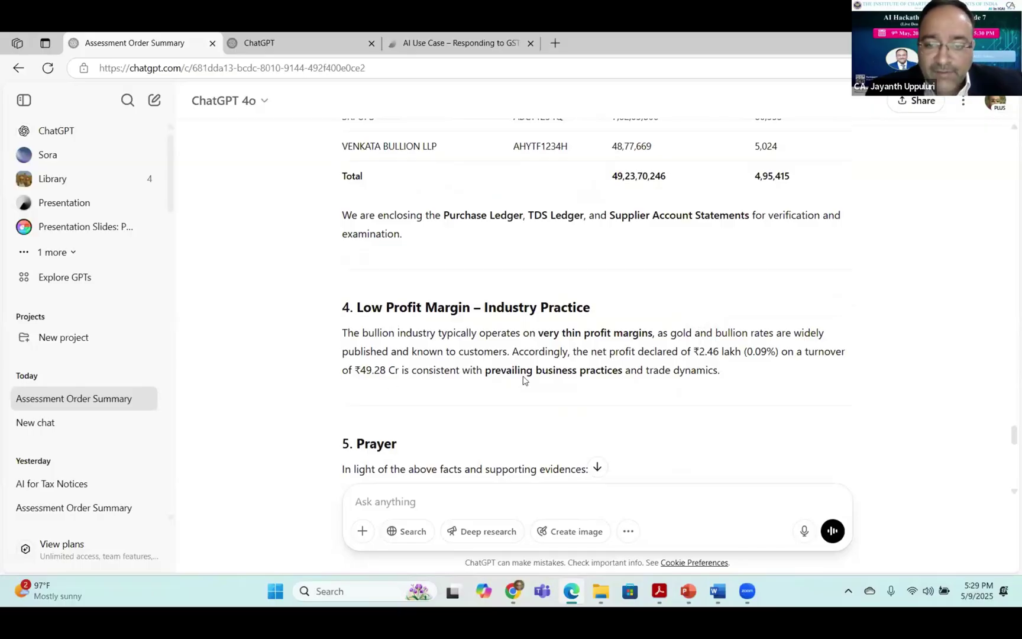
# Examine the Prayer section of the drafted reply, the closing signature block and the list of enclosures.
pyautogui.scroll(-1, 523, 380)
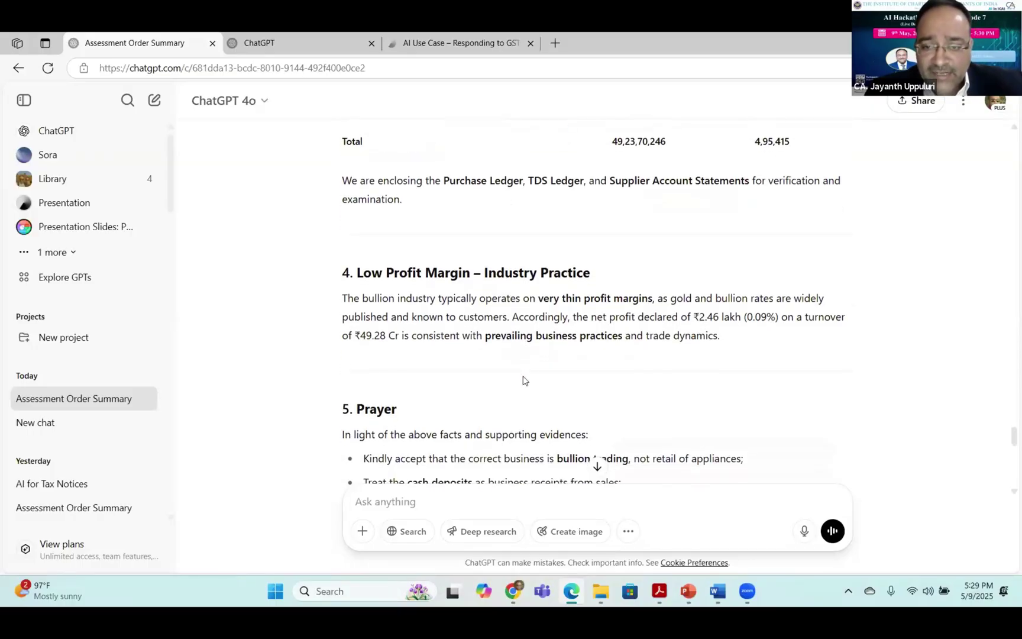
pyautogui.scroll(-1, 523, 381)
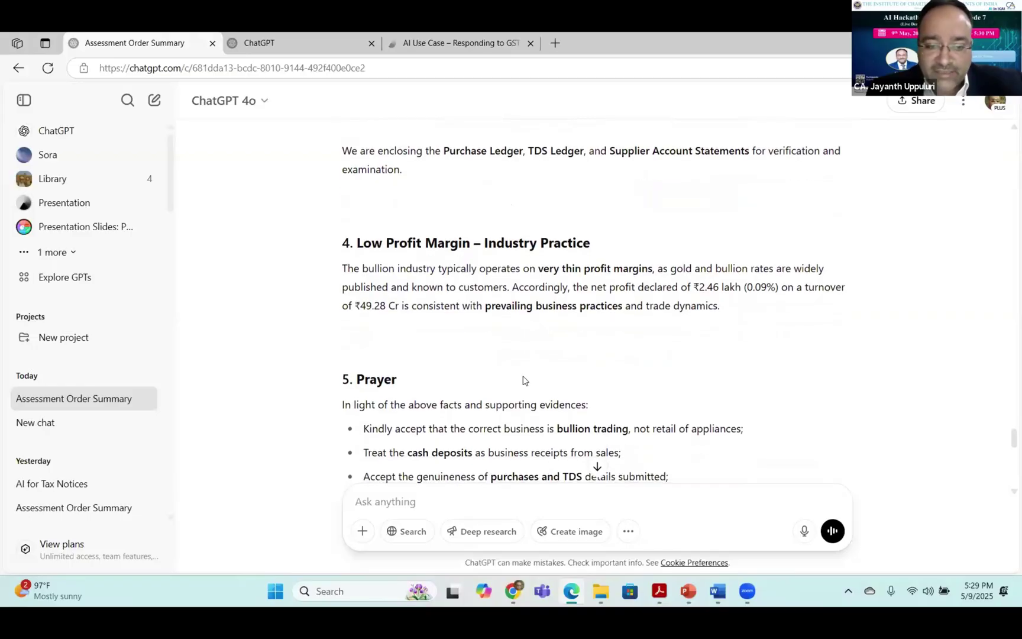
pyautogui.scroll(-3, 523, 379)
pyautogui.scroll(-3, 522, 381)
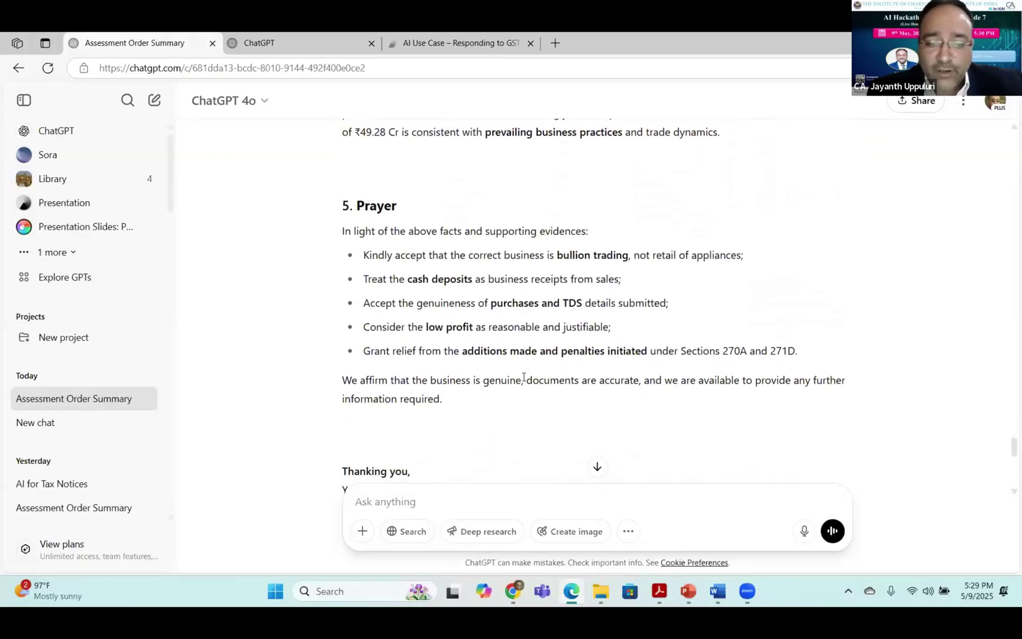
pyautogui.scroll(-4, 522, 380)
pyautogui.scroll(10, 523, 380)
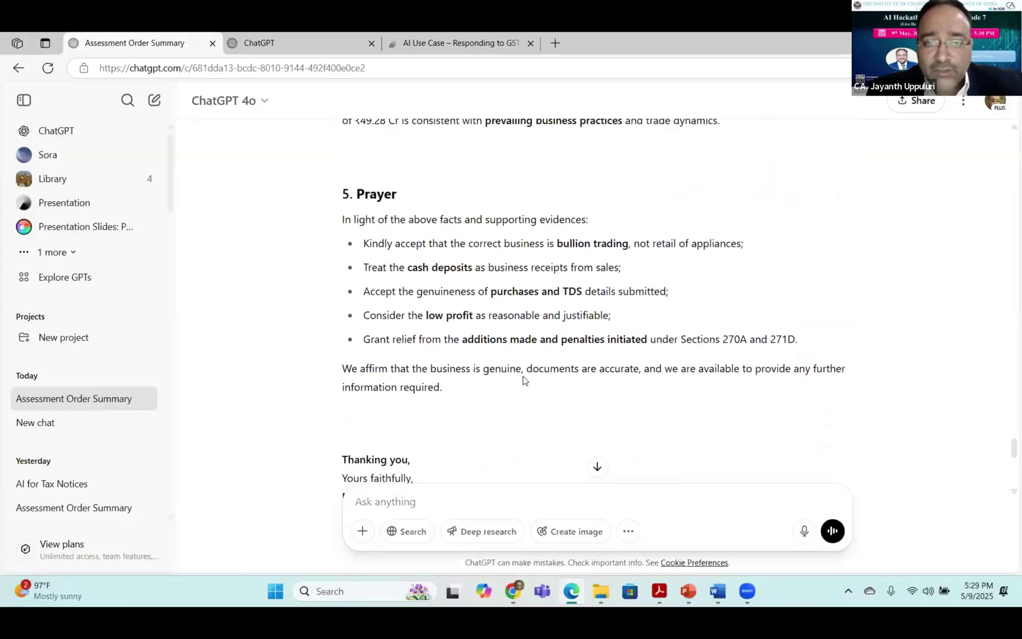
pyautogui.scroll(-14, 523, 381)
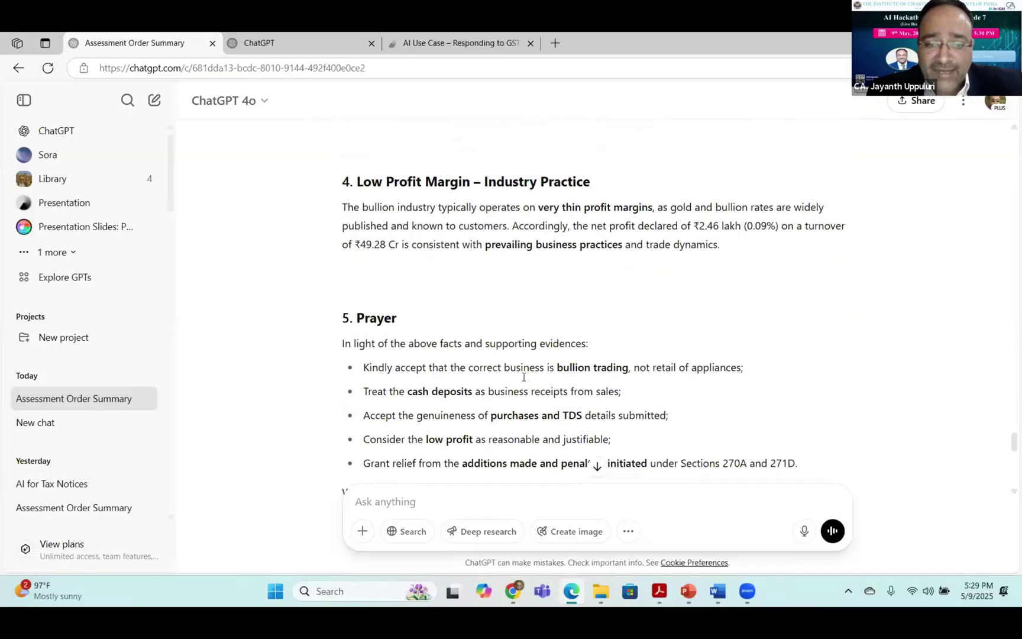
pyautogui.scroll(-3, 523, 380)
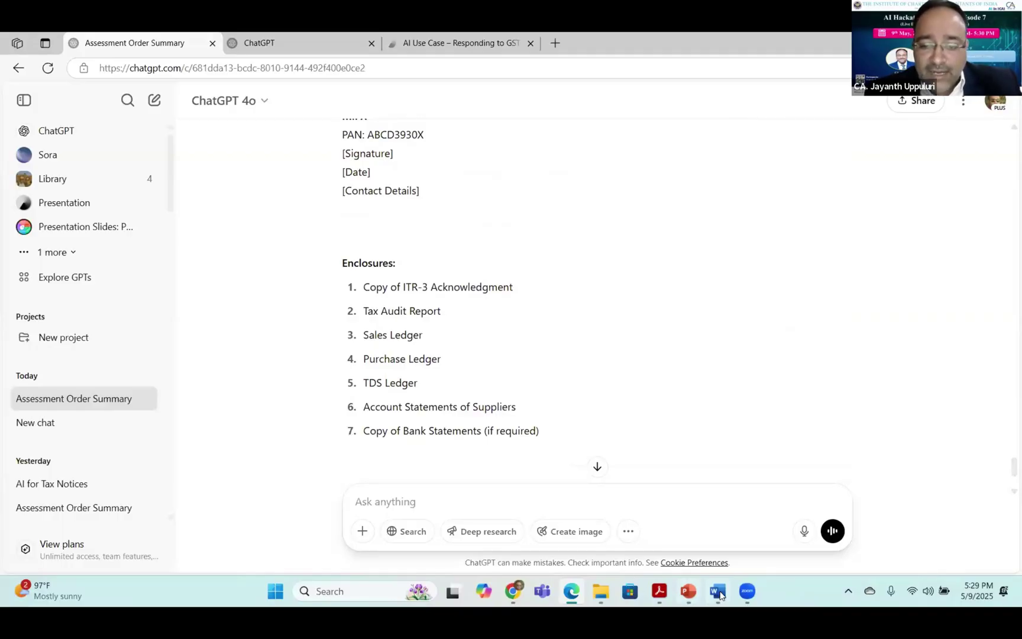
# Switch to the Word document and copy the request to include month-wise purchases and sales together with the gross profit statement for 01-04-2021 to 31-03-2022.
pyautogui.hotkey('alt', 'Tab')
pyautogui.scroll(-10, 609, 394)
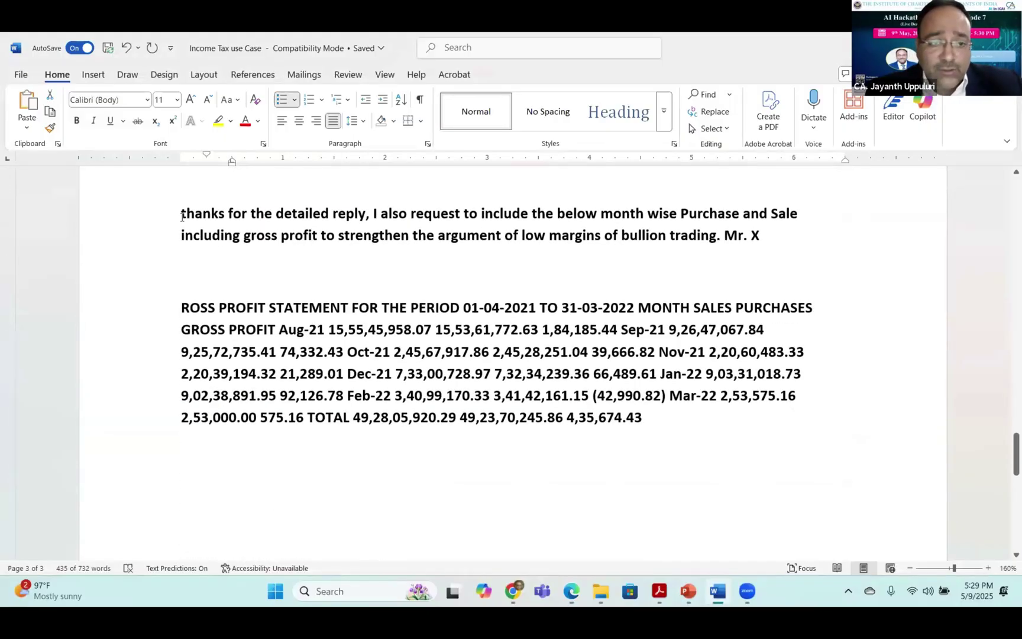
pyautogui.moveTo(178, 213); pyautogui.dragTo(704, 430)
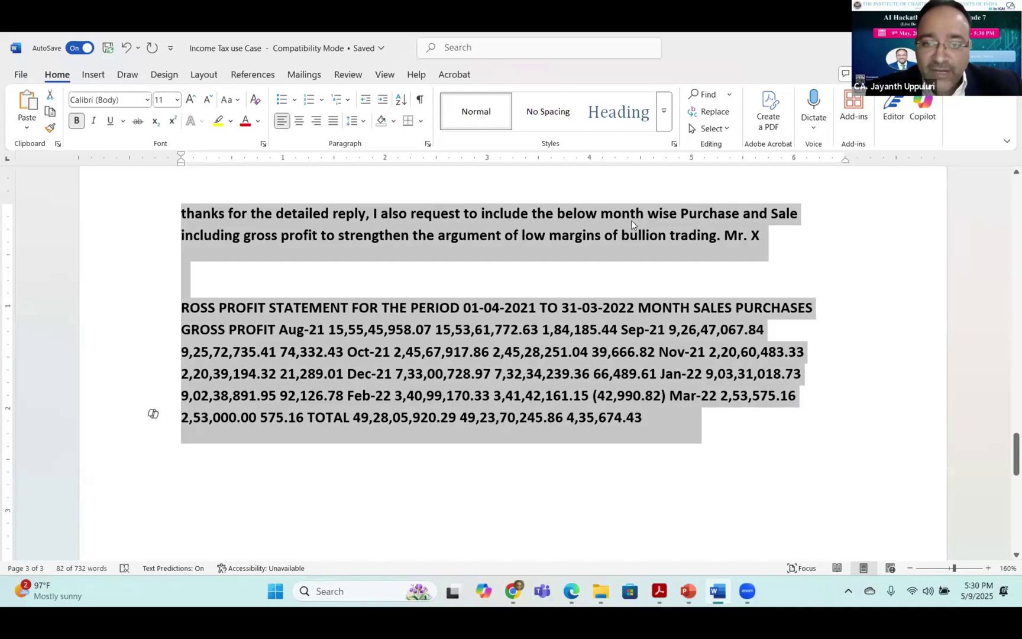
pyautogui.click(635, 289)
# Return to ChatGPT and submit the copied month-wise gross profit request as the next prompt in the same chat.
pyautogui.hotkey('alt', 'Tab')
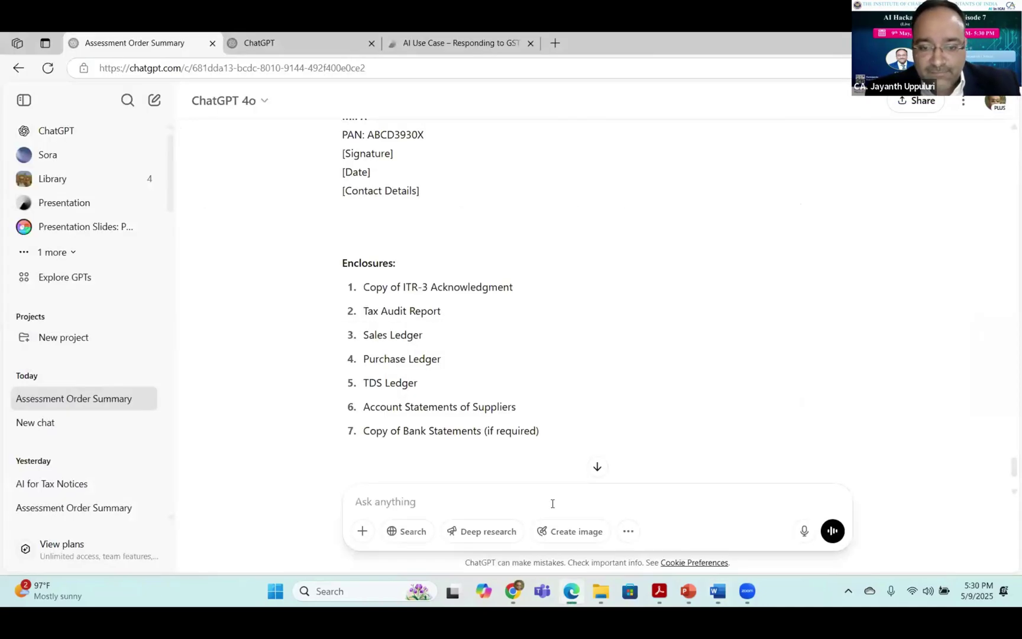
pyautogui.hotkey('ctrl', 'v')
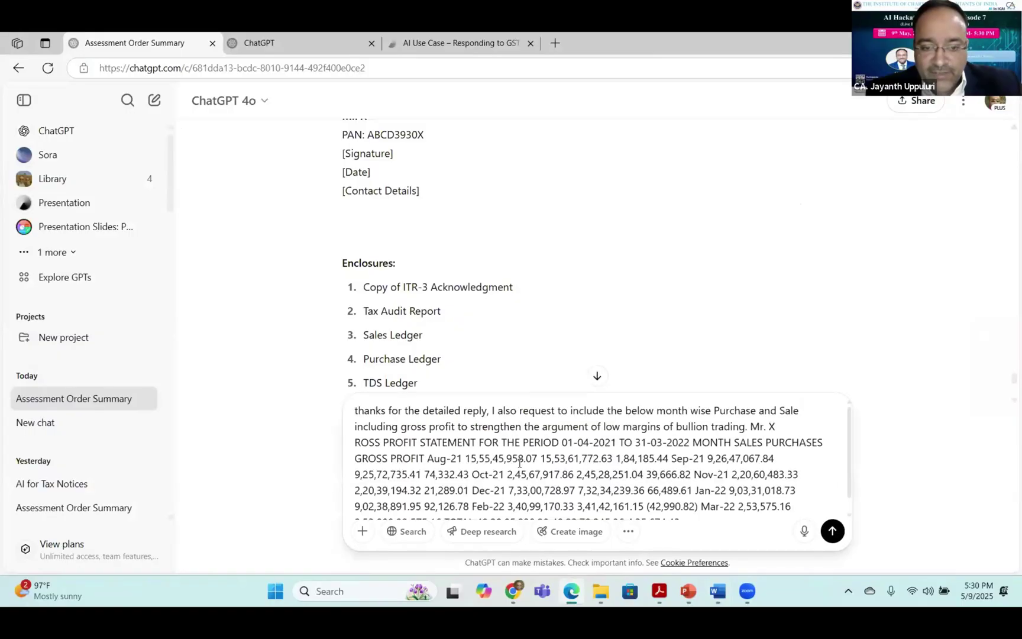
pyautogui.press('Return')
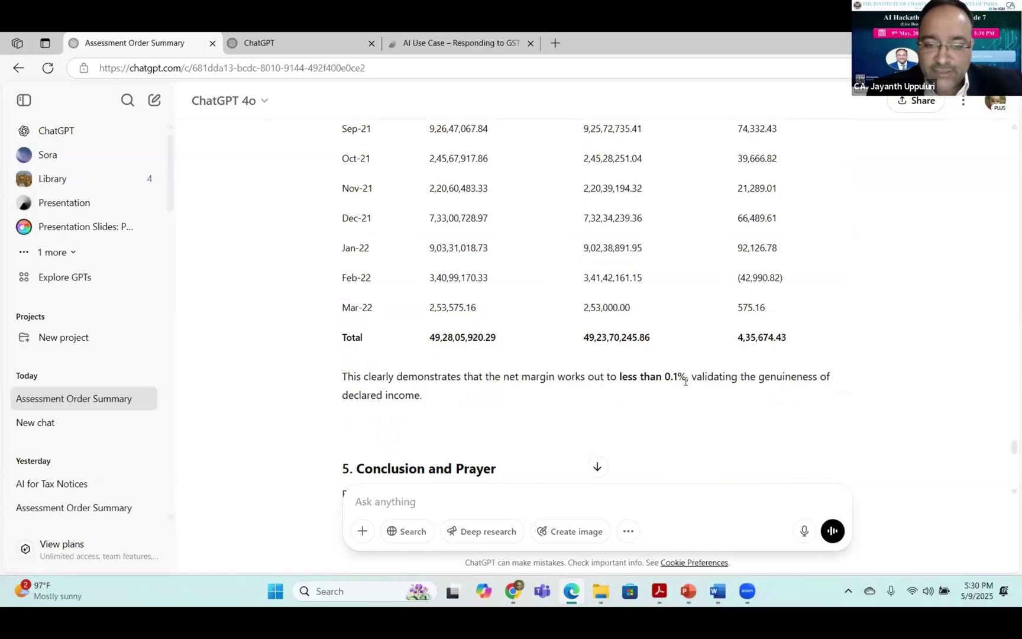
# Review the revised reply from the month-wise gross profit table through the conclusion and prayer to the enclosures and closing question.
pyautogui.scroll(-8, 698, 382)
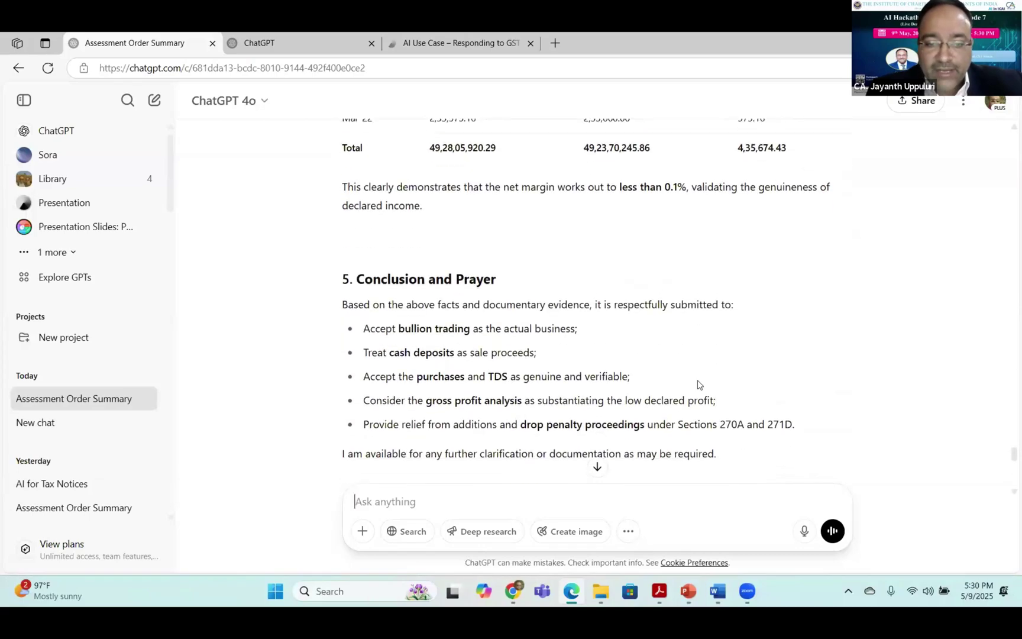
pyautogui.scroll(-4, 697, 384)
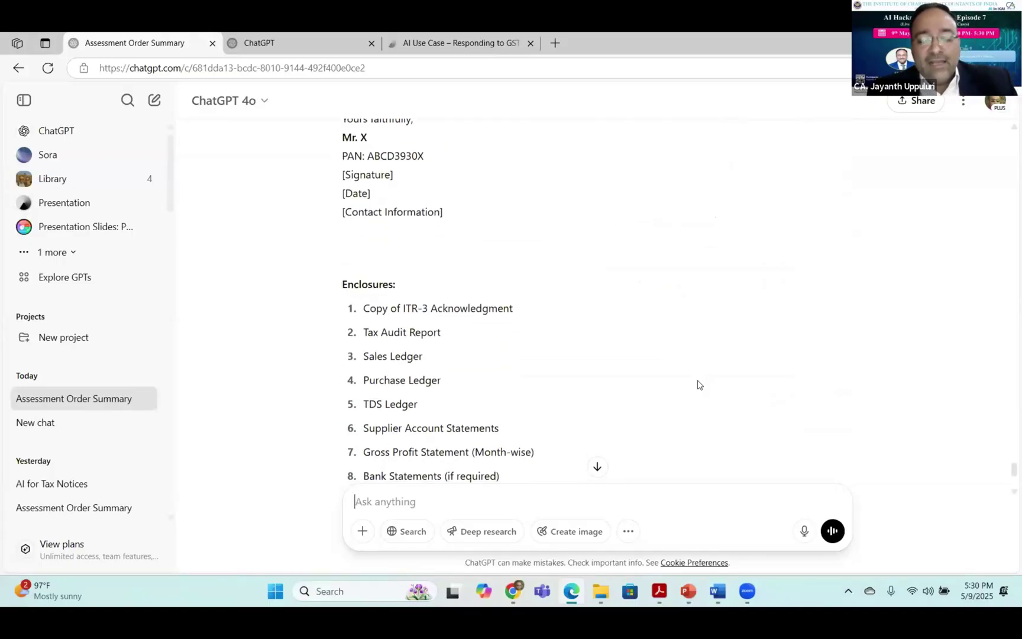
pyautogui.scroll(-1, 697, 384)
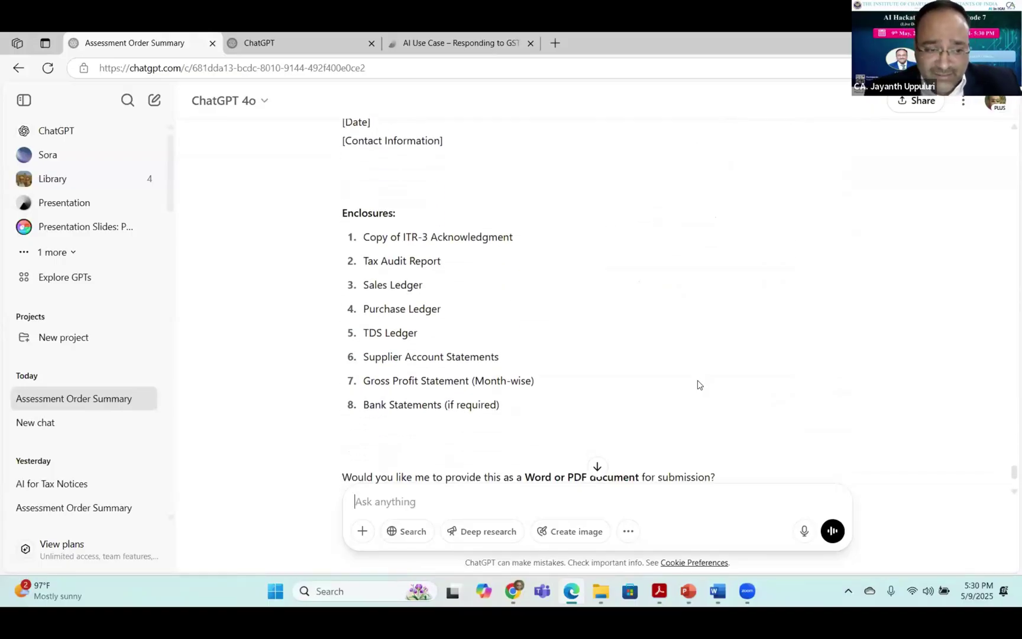
pyautogui.scroll(-2, 698, 384)
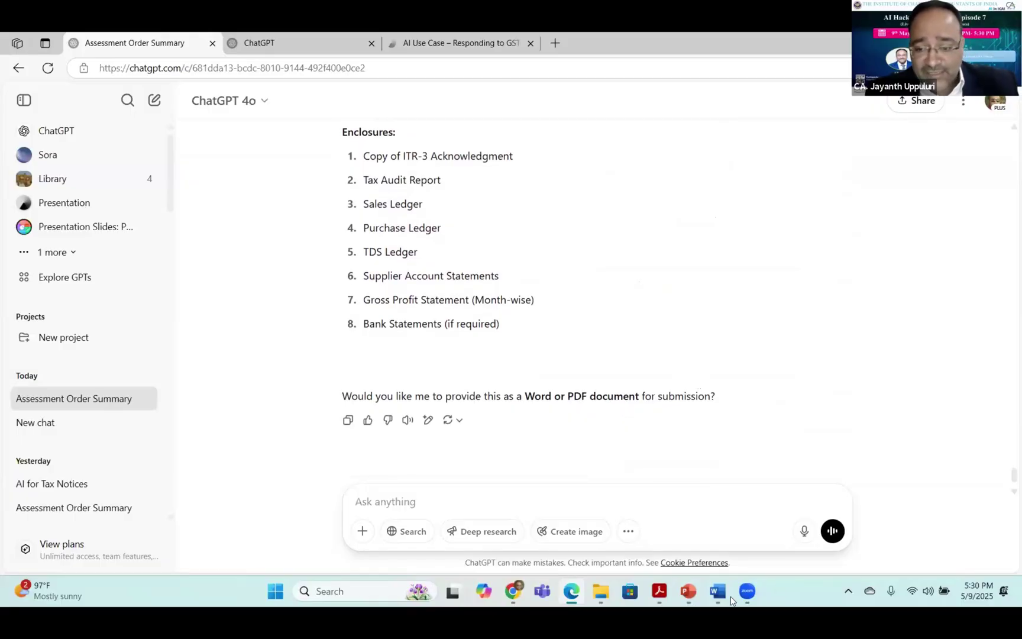
# Open the GST Use case Word document from the Use Case Presentation folder in File Explorer.
pyautogui.moveTo(718, 586)
pyautogui.scroll(-10, 644, 436)
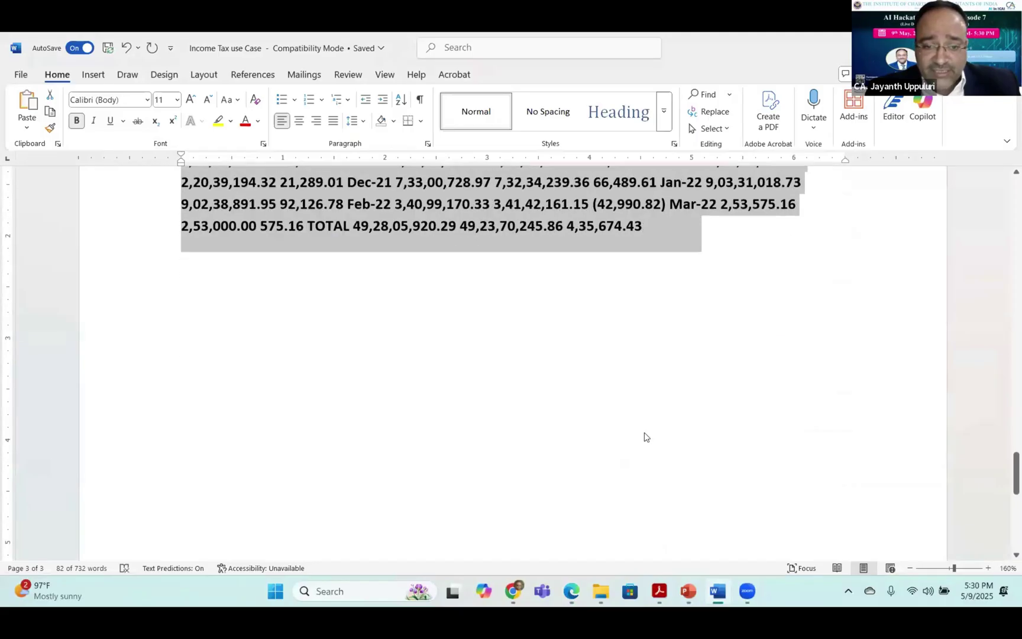
pyautogui.scroll(8, 645, 437)
pyautogui.scroll(15, 644, 436)
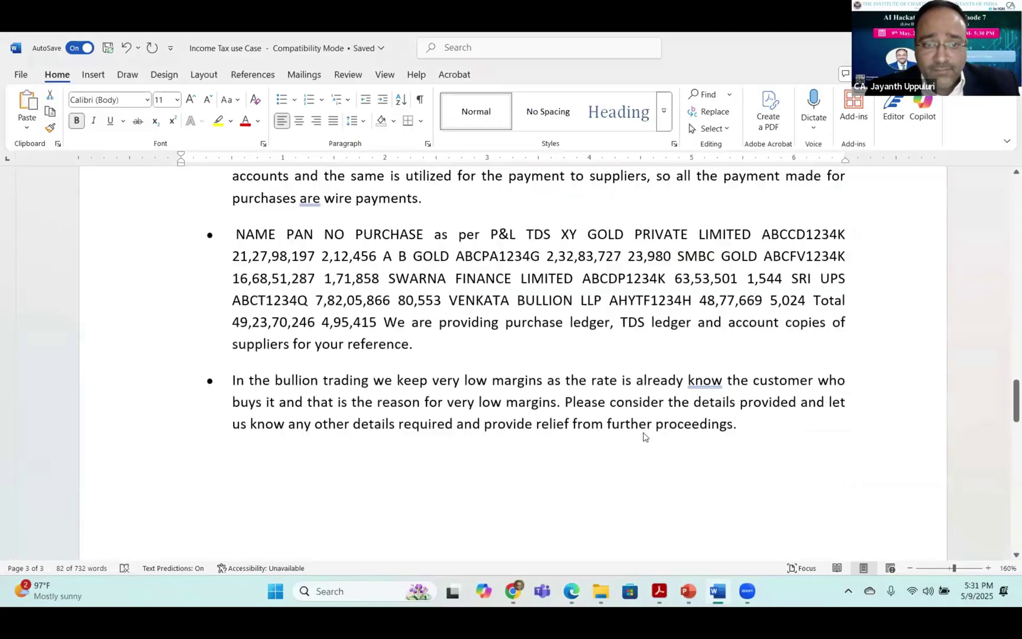
pyautogui.moveTo(608, 590)
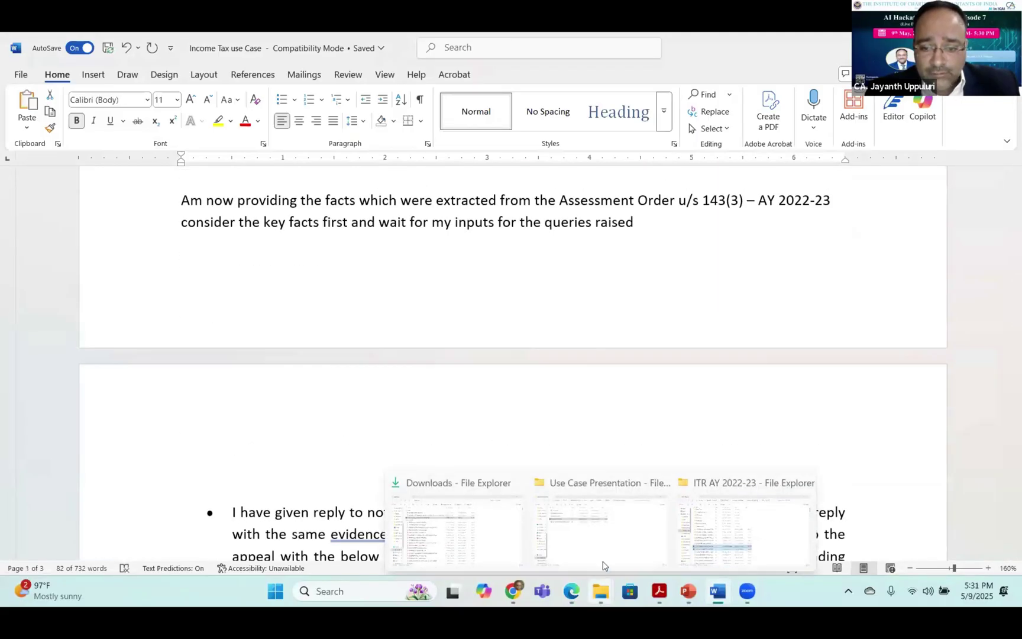
pyautogui.click(605, 542)
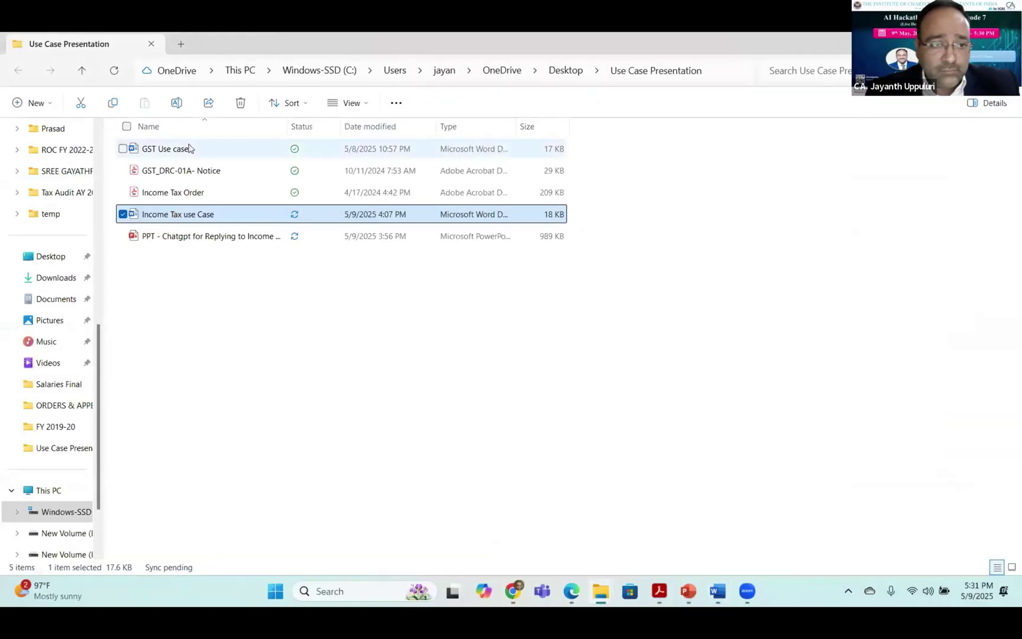
pyautogui.click(190, 148)
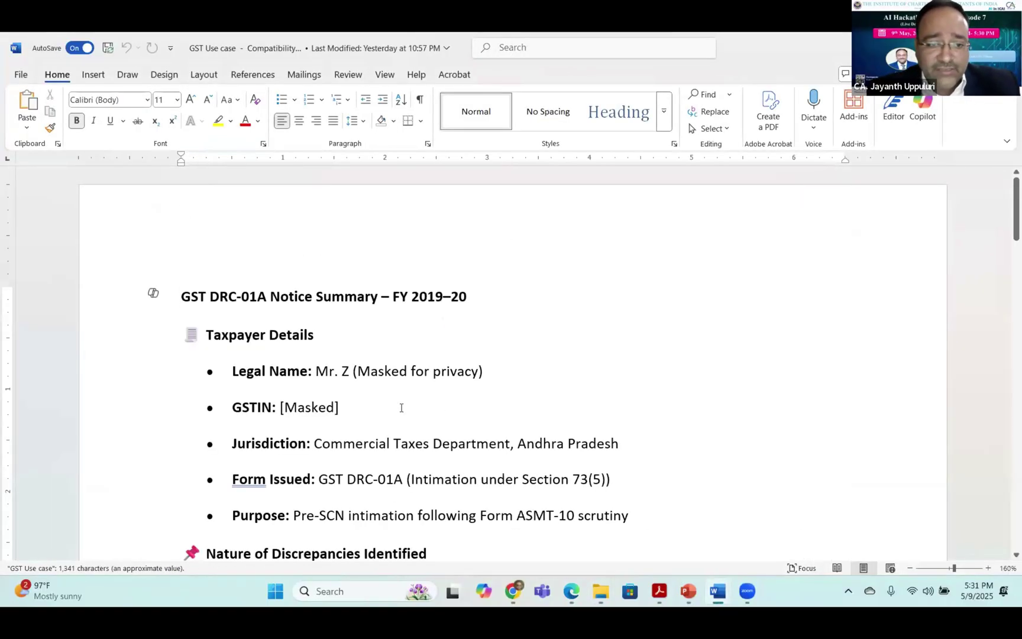
# Copy the GST DRC-01A notice summary for FY 2019–20 together with the client's reply instructions up to "That too the amount".
pyautogui.scroll(-3, 401, 408)
pyautogui.scroll(3, 304, 327)
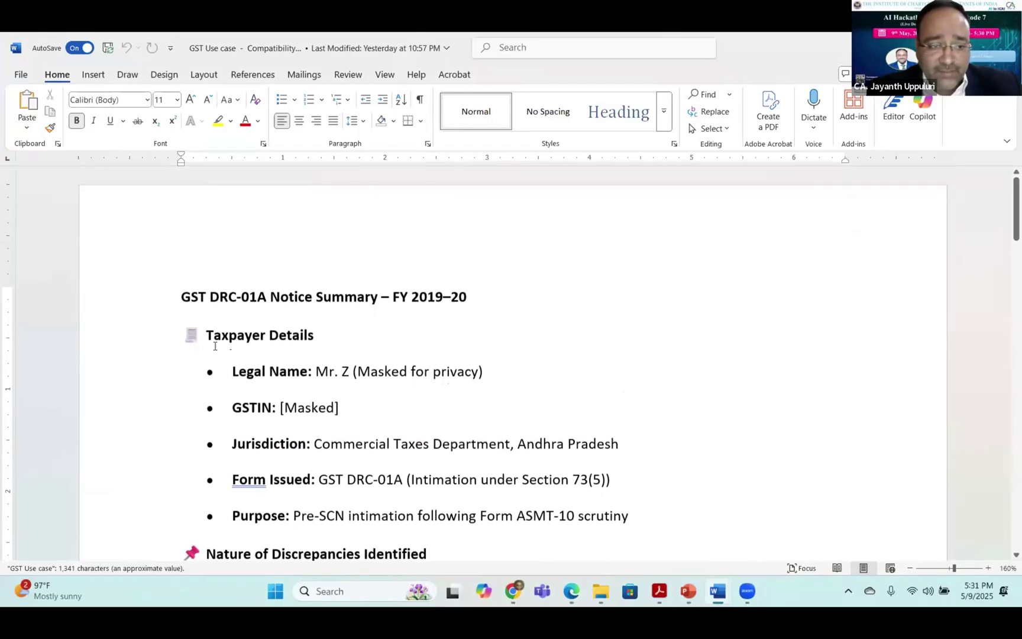
pyautogui.moveTo(180, 296); pyautogui.dragTo(835, 522)
pyautogui.scroll(-5, 614, 457)
pyautogui.hotkey('alt', 'Tab')
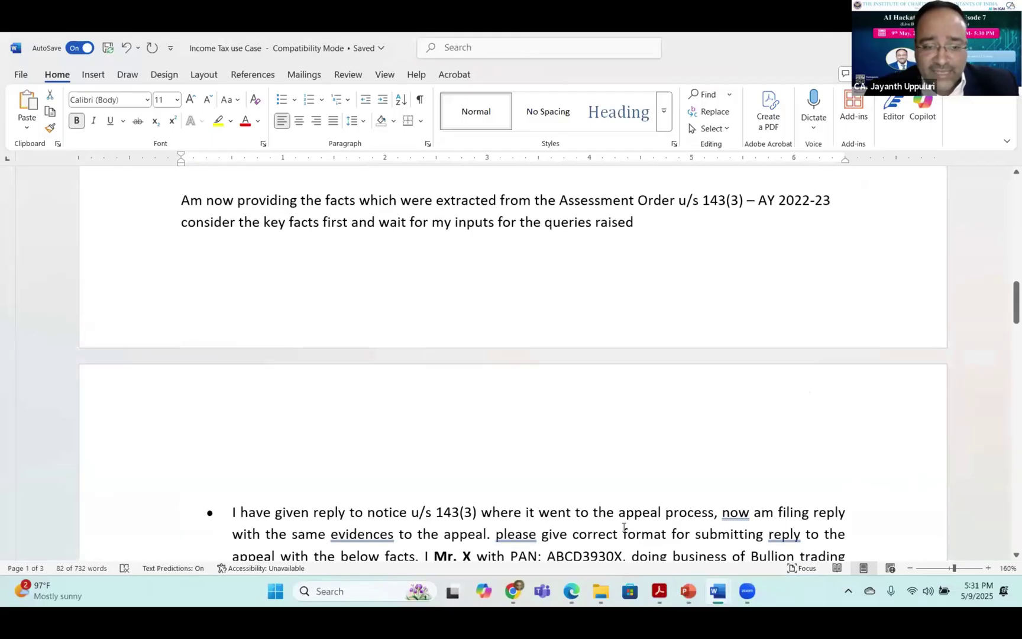
pyautogui.hotkey('alt', 'Tab')
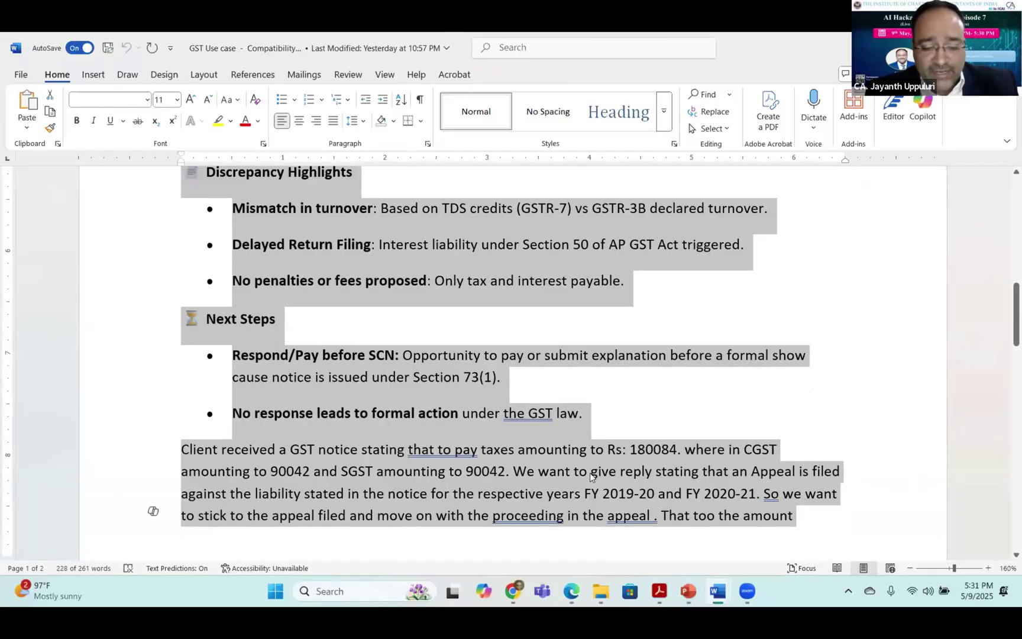
# Switch to ChatGPT and submit the copied GST notice summary and reply instructions in the Assessment Order Summary chat.
pyautogui.click(512, 590)
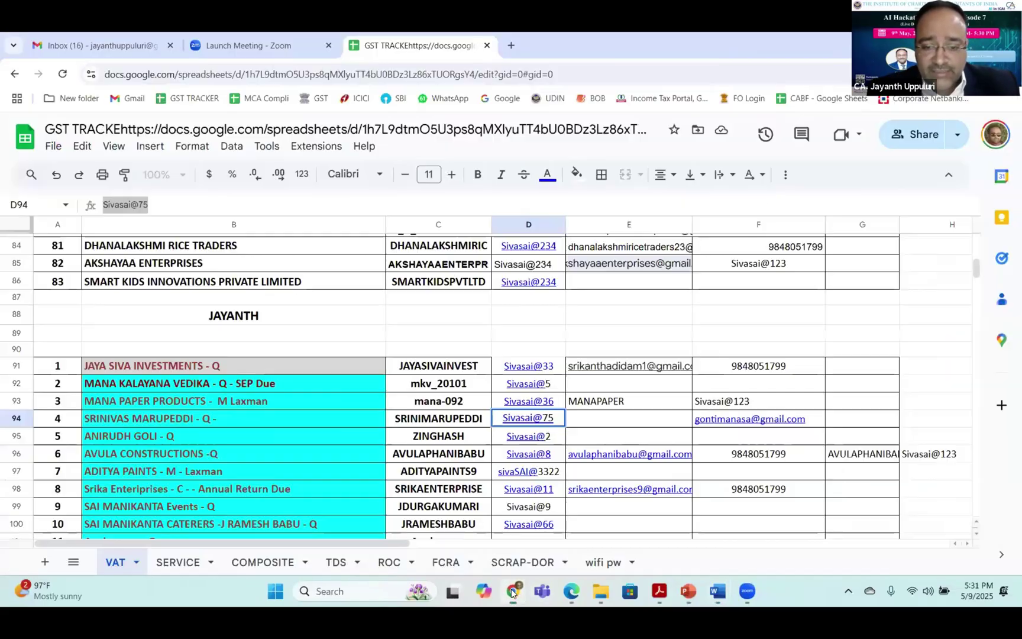
pyautogui.click(572, 592)
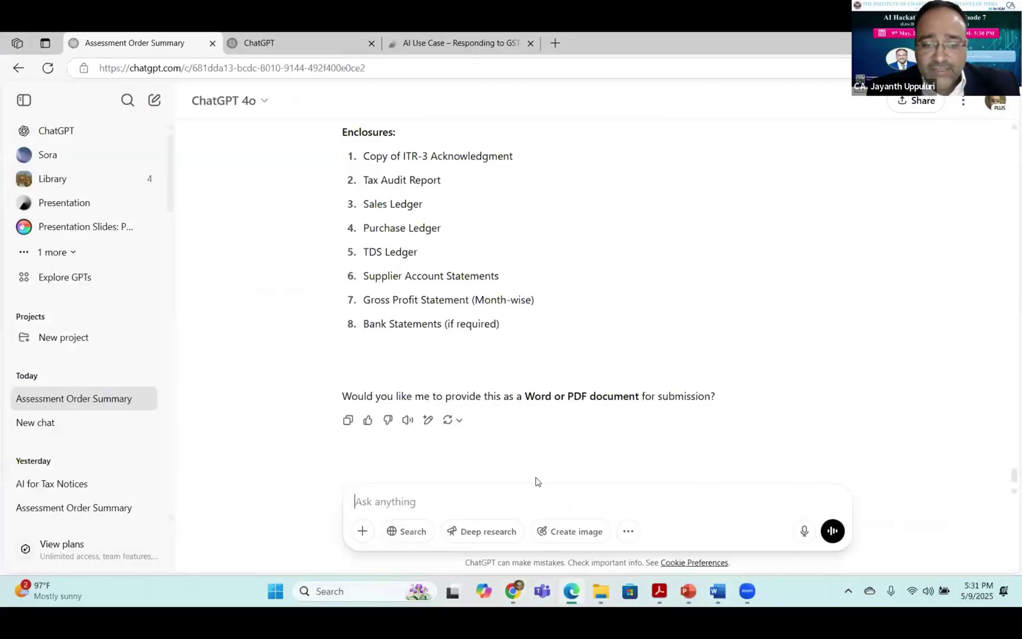
pyautogui.hotkey('ctrl', 'v')
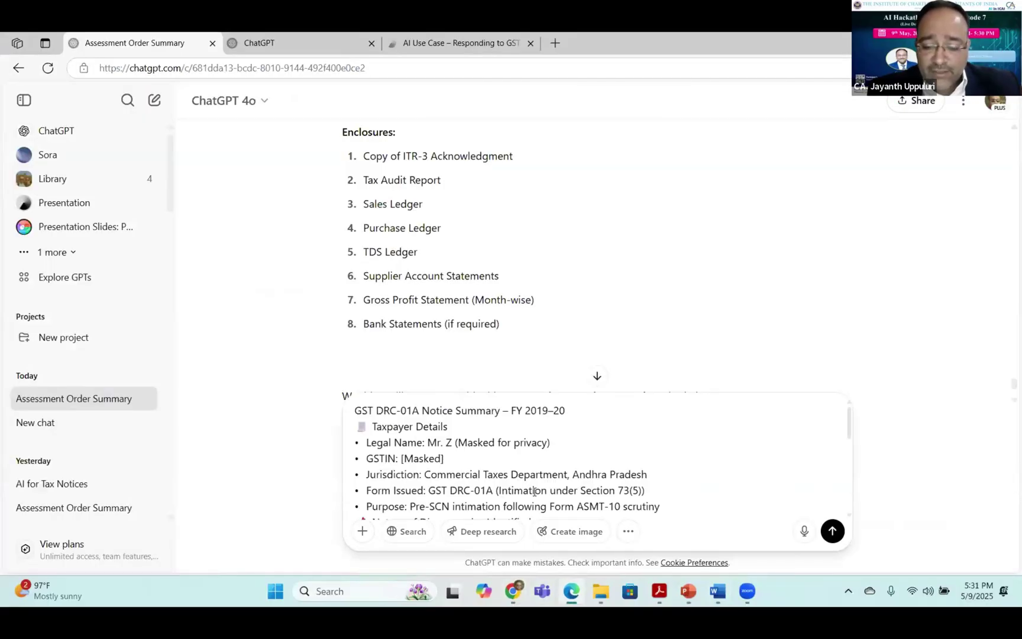
pyautogui.press('Return')
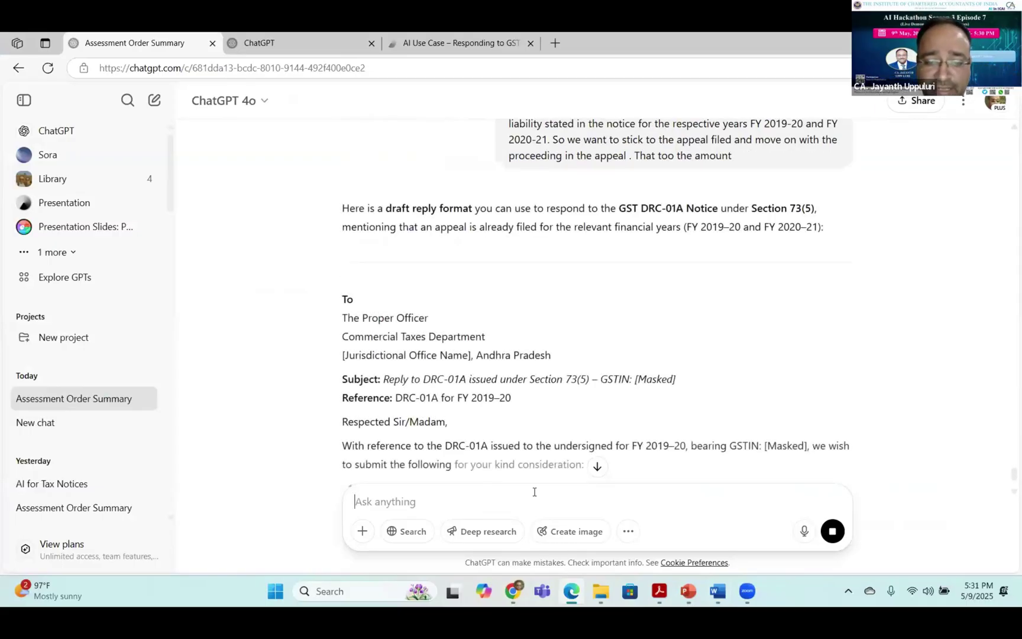
# Review the drafted DRC-01A reply from the appeal already filed point through the request for consideration, signature block and enclosures.
pyautogui.scroll(-4, 590, 419)
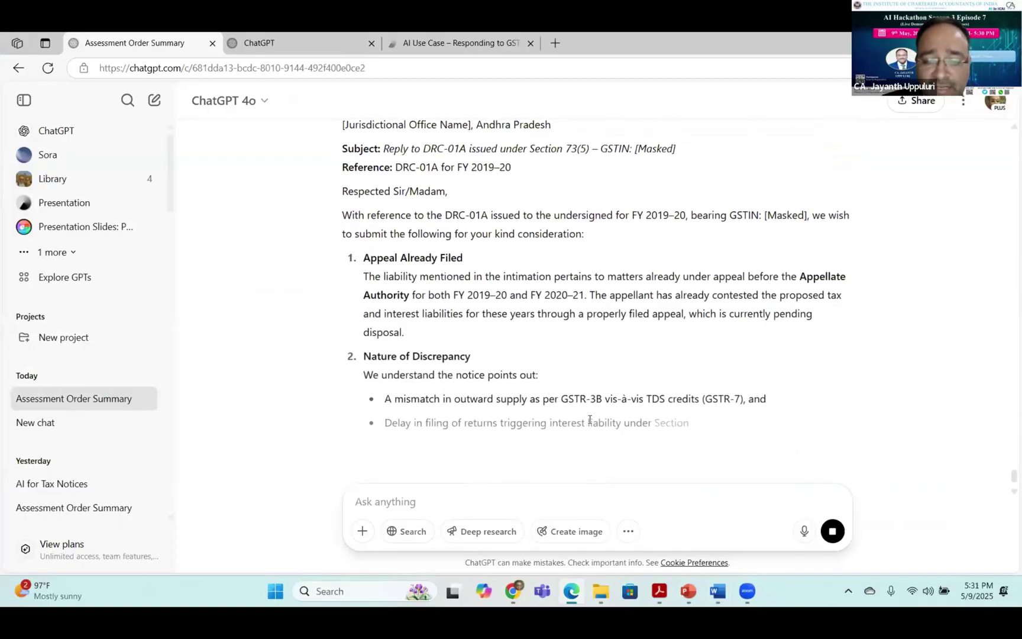
pyautogui.scroll(-2, 589, 419)
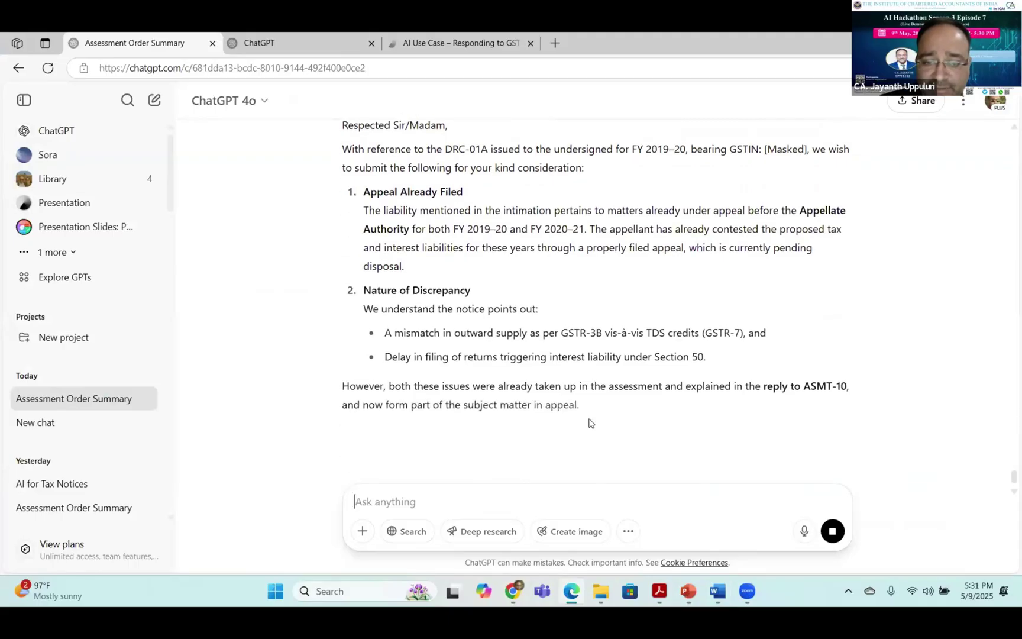
pyautogui.scroll(-4, 590, 419)
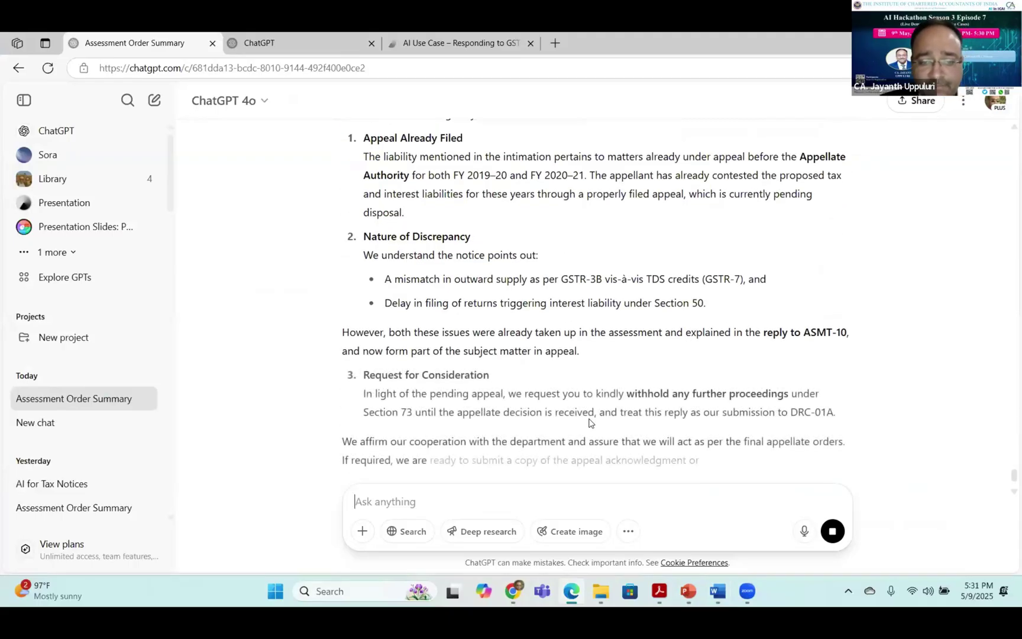
pyautogui.scroll(-4, 590, 423)
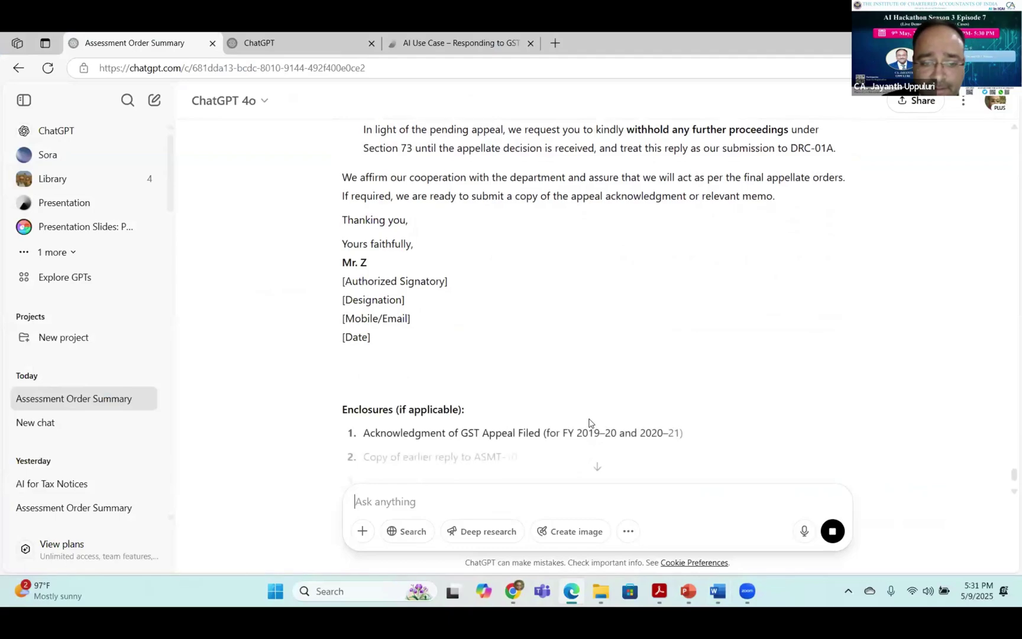
pyautogui.scroll(-2, 590, 423)
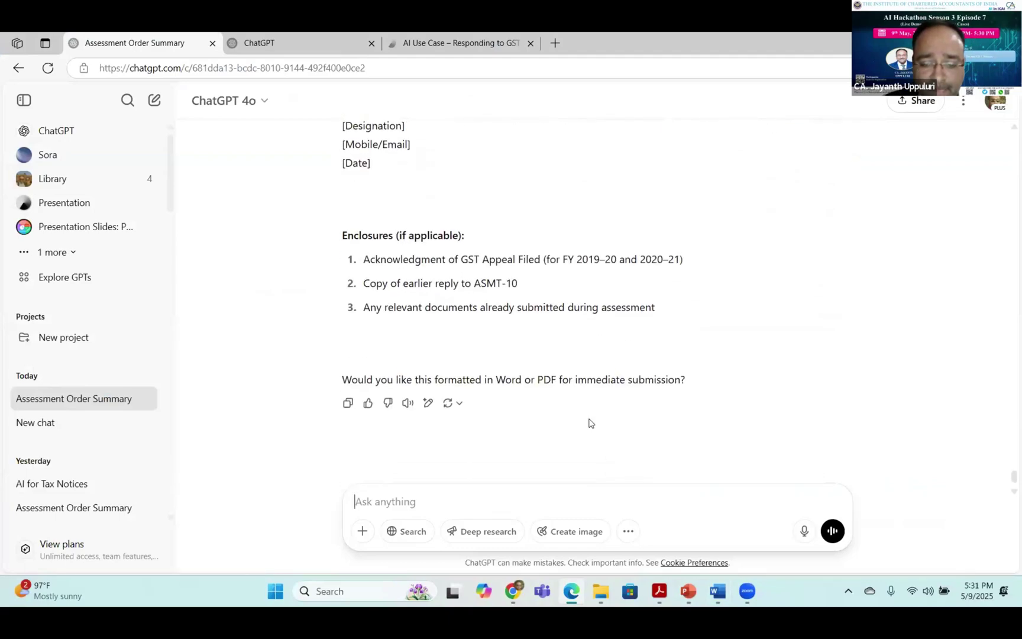
# Return to the GST Use case Word document and highlight the paragraph on the client's tax demand and the appeal filed.
pyautogui.hotkey('alt', 'Tab')
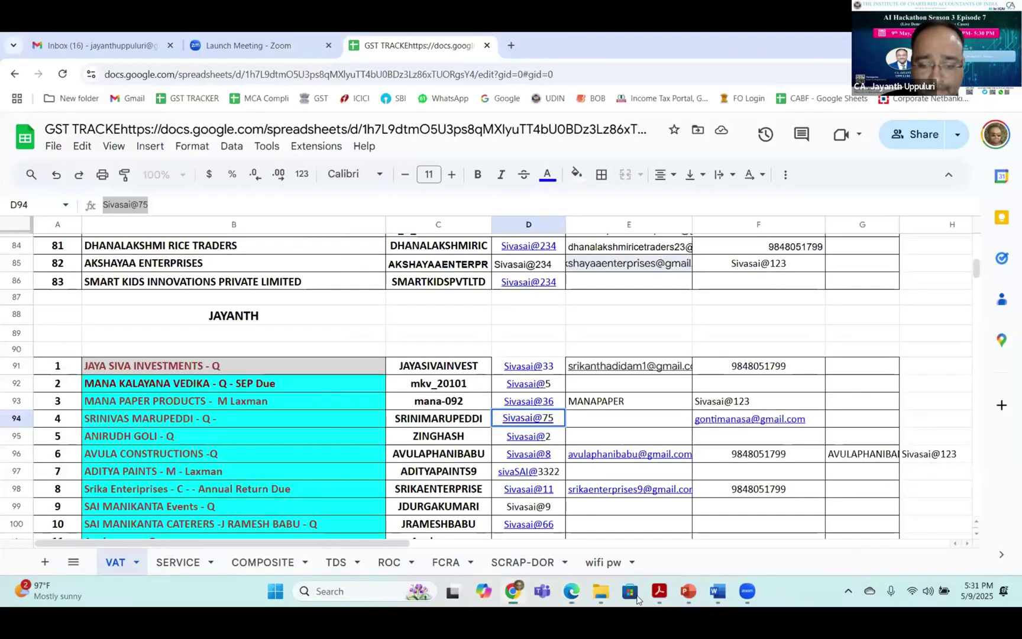
pyautogui.hotkey('alt', 'Tab')
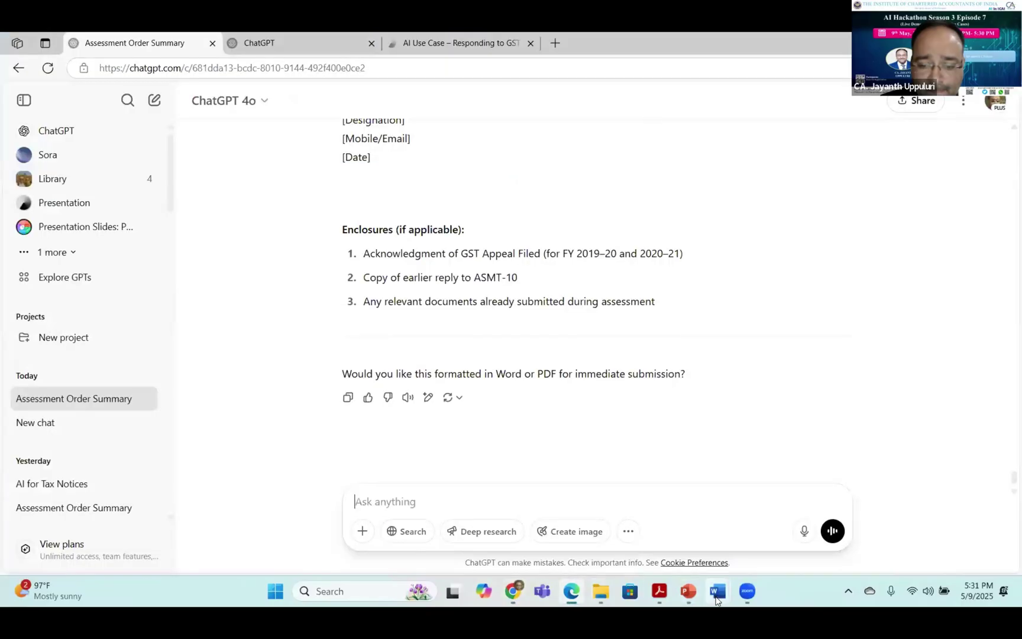
pyautogui.click(716, 600)
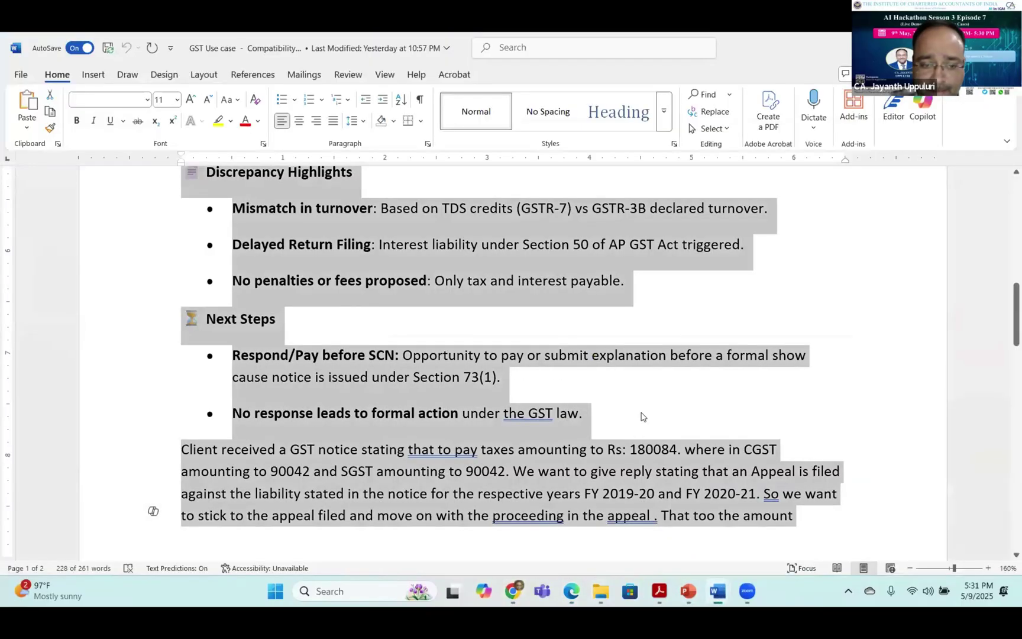
pyautogui.scroll(-10, 641, 417)
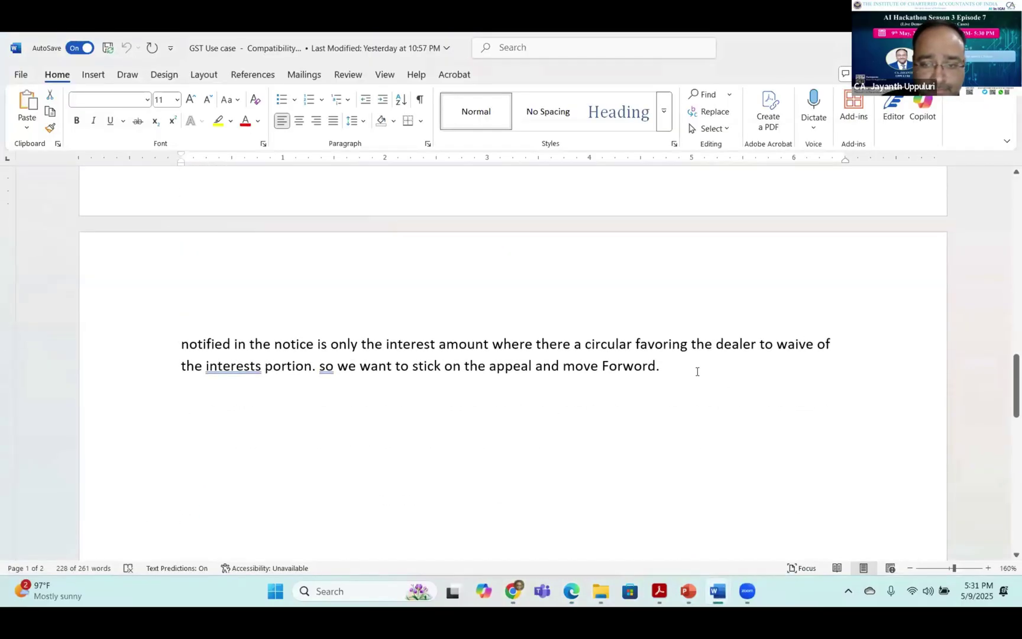
pyautogui.scroll(3, 596, 332)
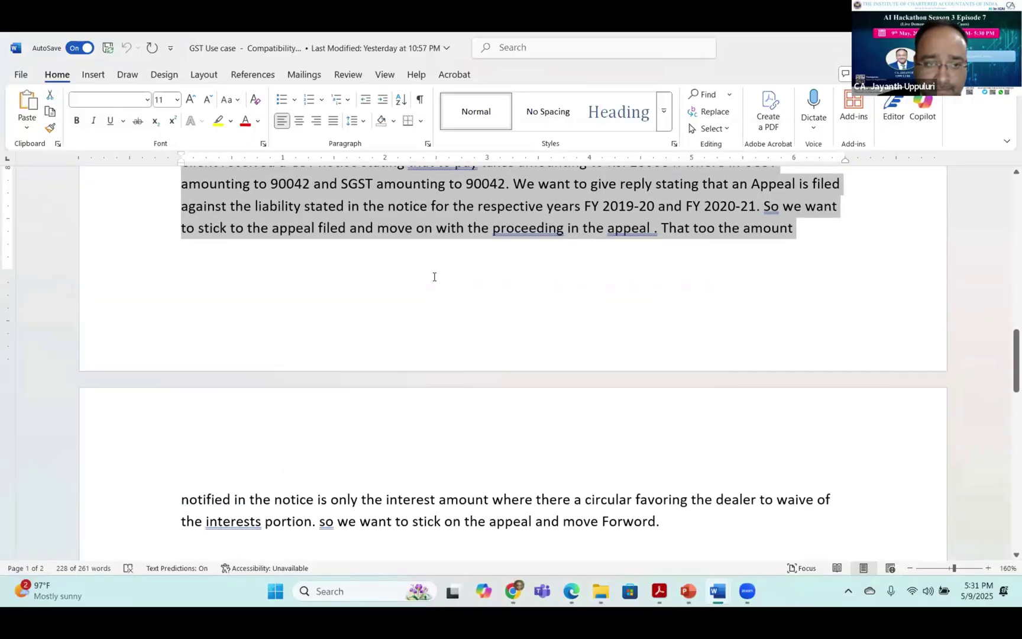
pyautogui.scroll(1, 434, 277)
pyautogui.click(434, 276)
pyautogui.moveTo(175, 223); pyautogui.dragTo(554, 407)
# Switch back to ChatGPT and check the Request for Consideration section of the DRC-01A reply.
pyautogui.hotkey('alt', 'Tab')
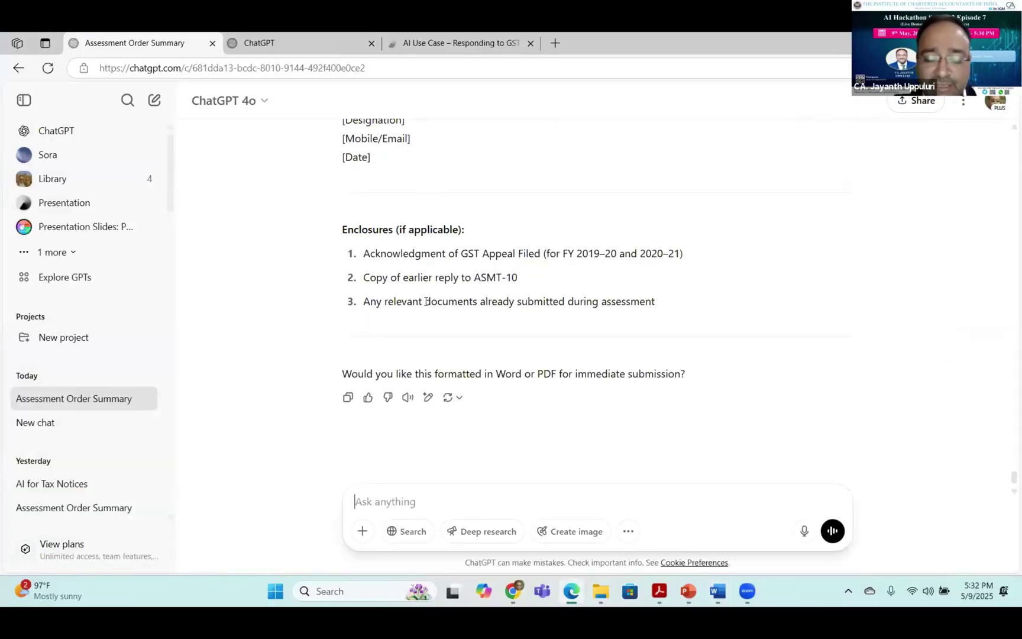
pyautogui.scroll(4, 424, 304)
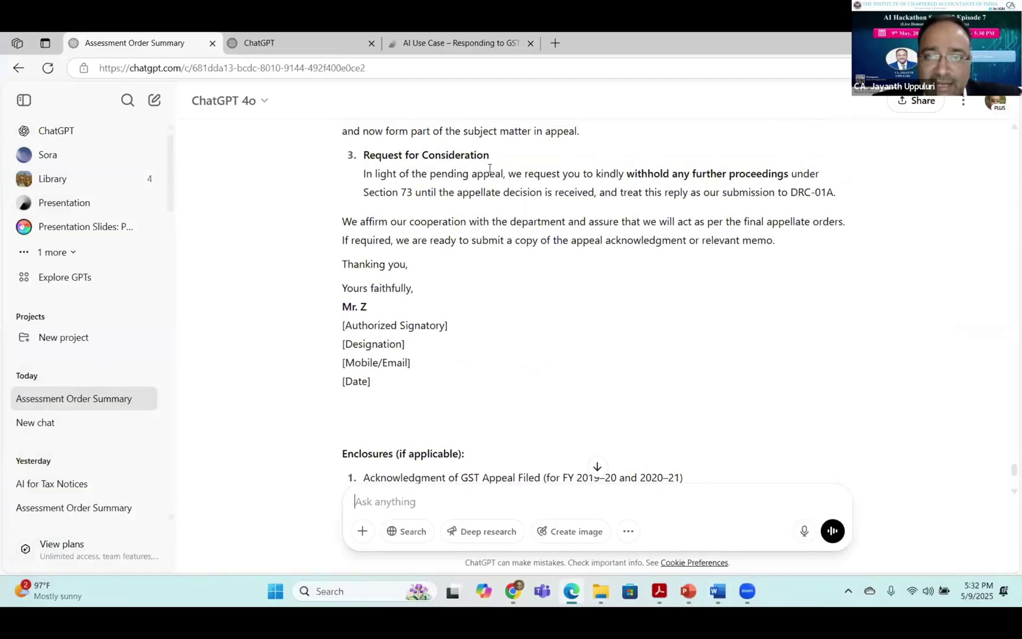